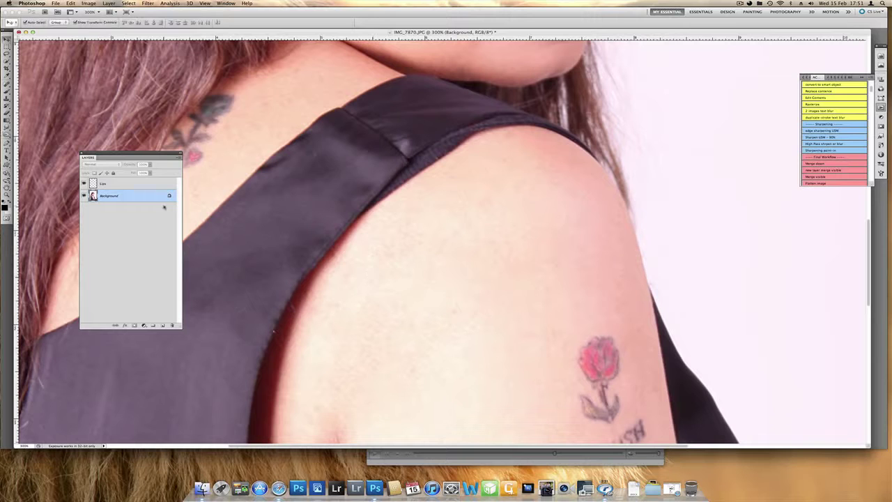
Flatten the Lips layer and the photo into a single Background layer
drag(165, 154, 205, 143)
click(219, 147)
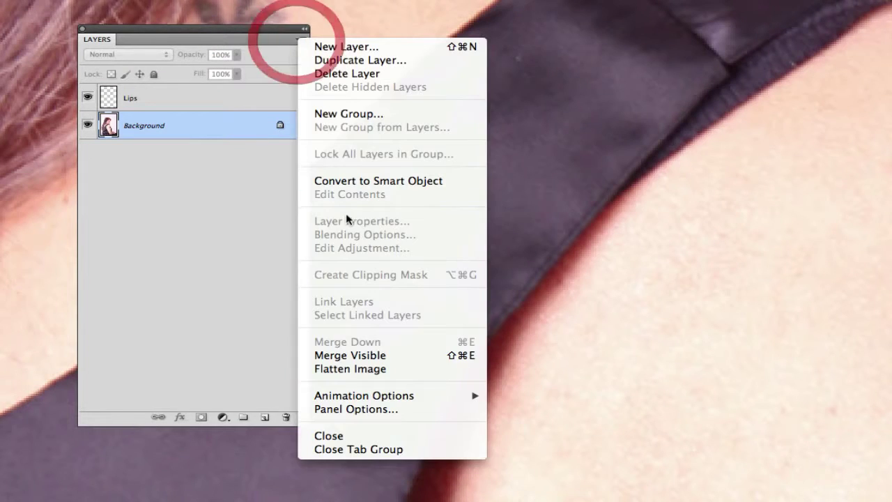
click(353, 369)
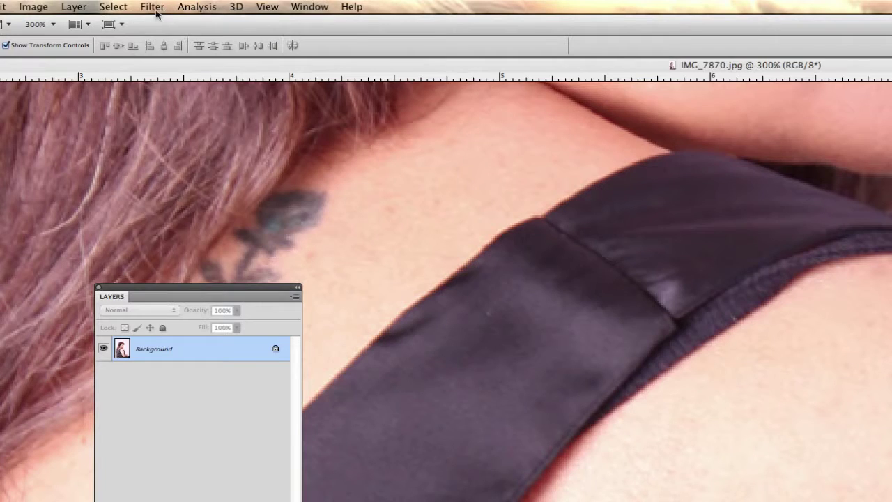
Slim the rear outline of the upper arm below the armpit in the Liquify filter, using a smaller brush
click(148, 3)
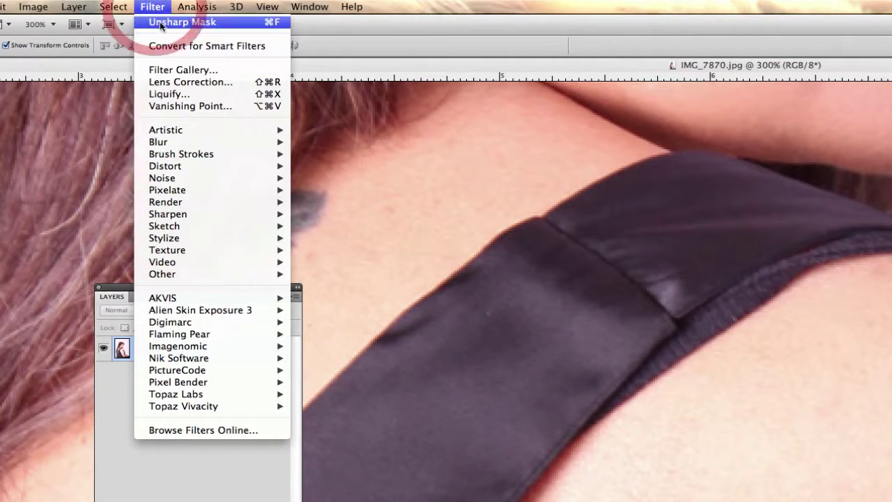
click(168, 94)
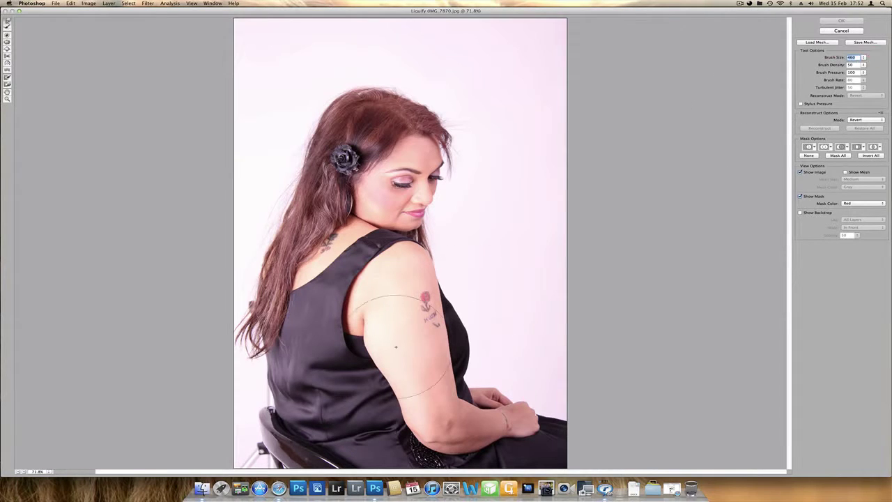
drag(351, 351, 357, 351)
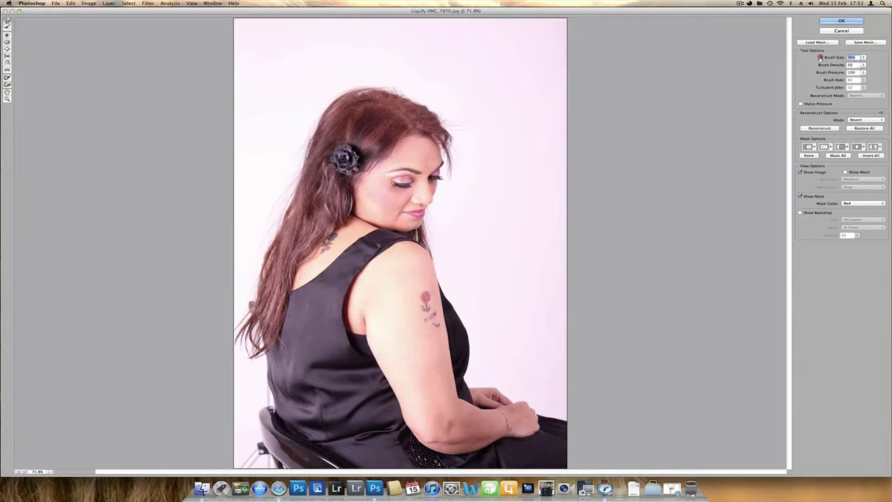
text(306)
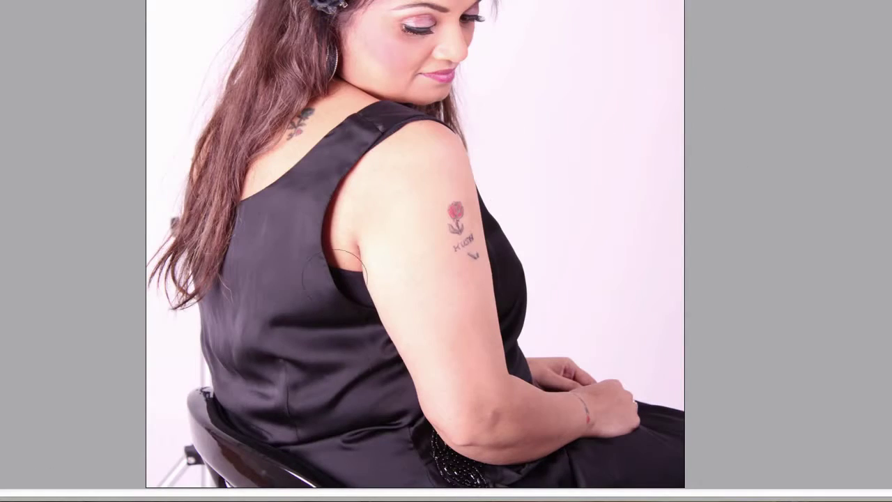
drag(356, 289, 355, 278)
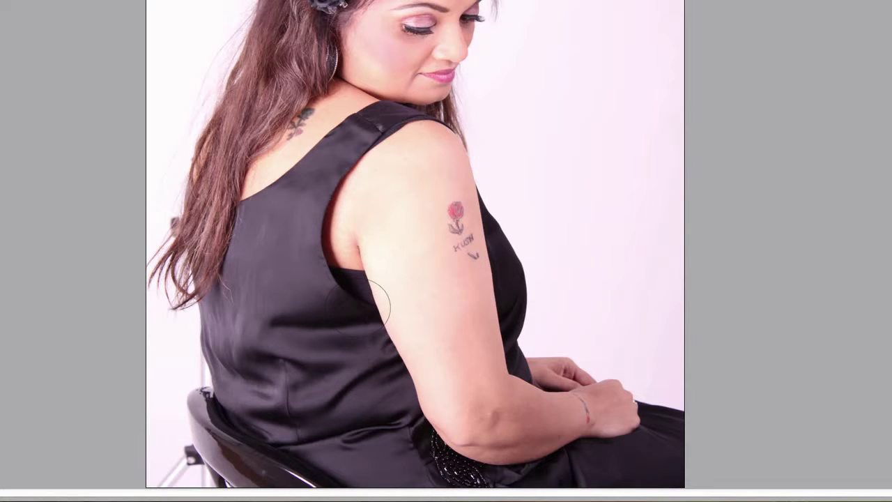
drag(359, 301, 345, 270)
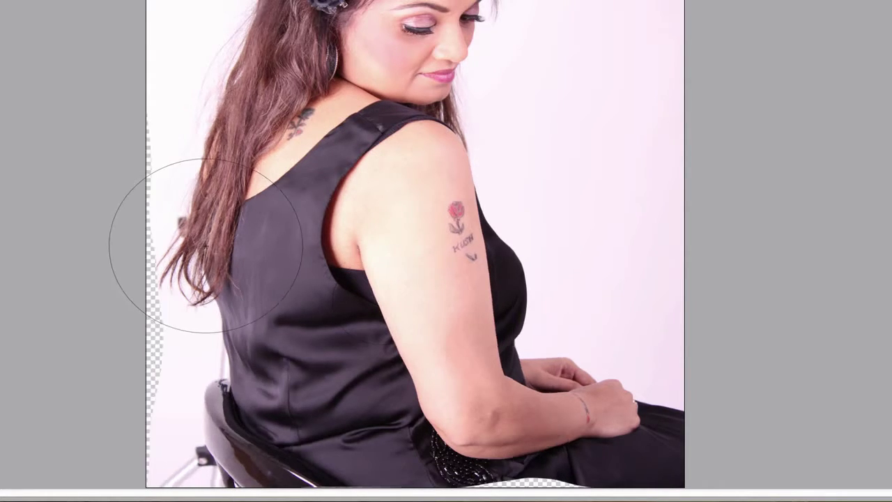
Reshape the outer edge of the long hair behind the shoulder and back with small Liquify pushes
drag(206, 246, 201, 244)
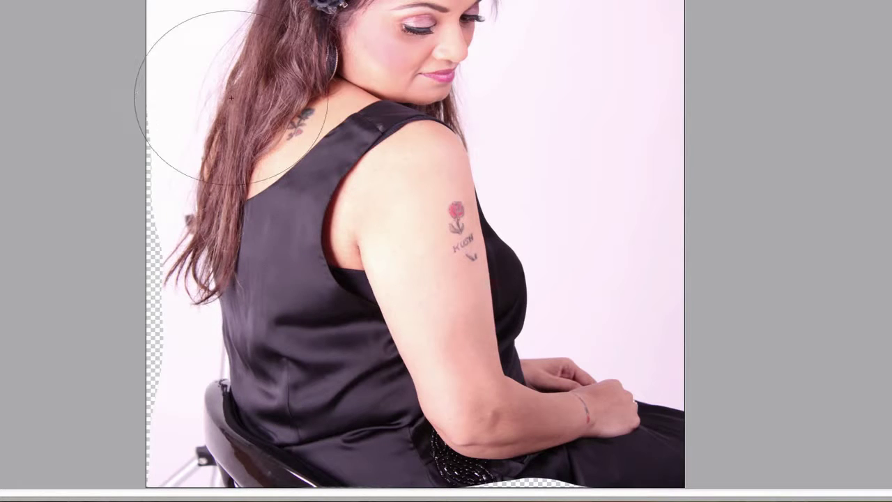
mouse_move(228, 34)
mouse_down()
mouse_move(246, 43)
mouse_move(219, 65)
mouse_up()
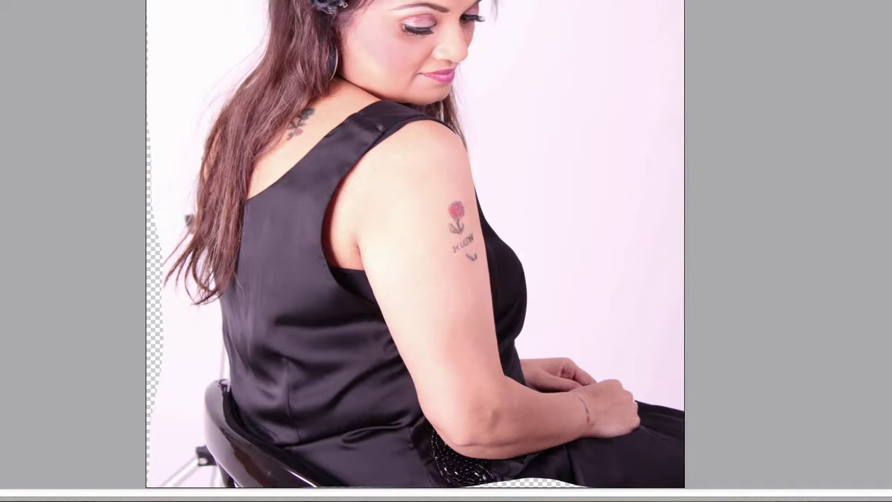
drag(197, 89, 204, 92)
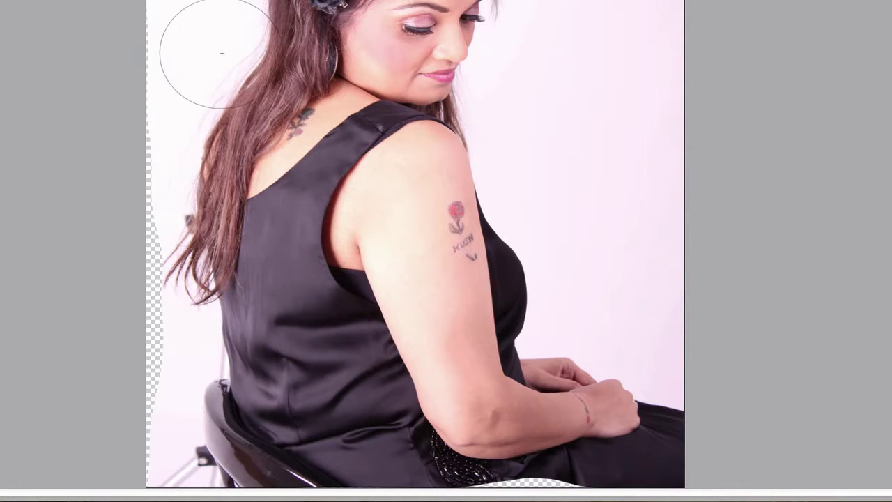
drag(221, 54, 227, 55)
drag(180, 158, 186, 156)
drag(198, 114, 203, 118)
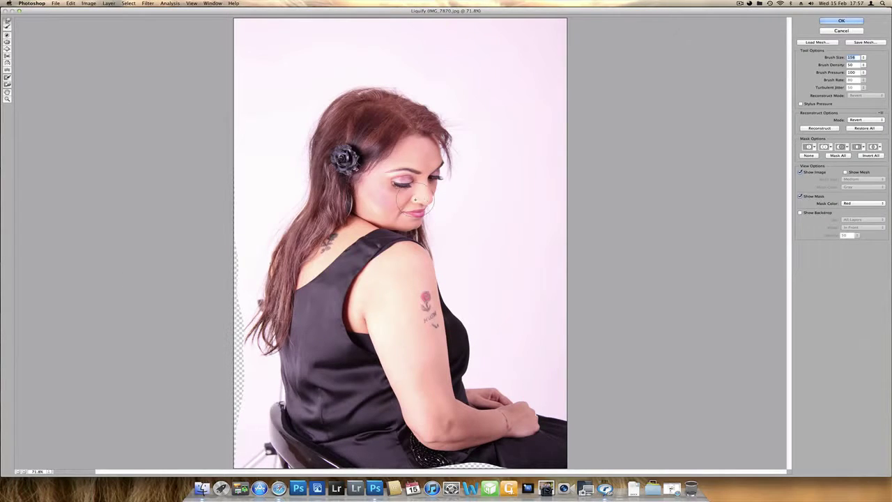
Check the face up close, reduce the Liquify brush size to 118, and apply the Liquify distortion to the photo
key(super+plus)
key(super+plus)
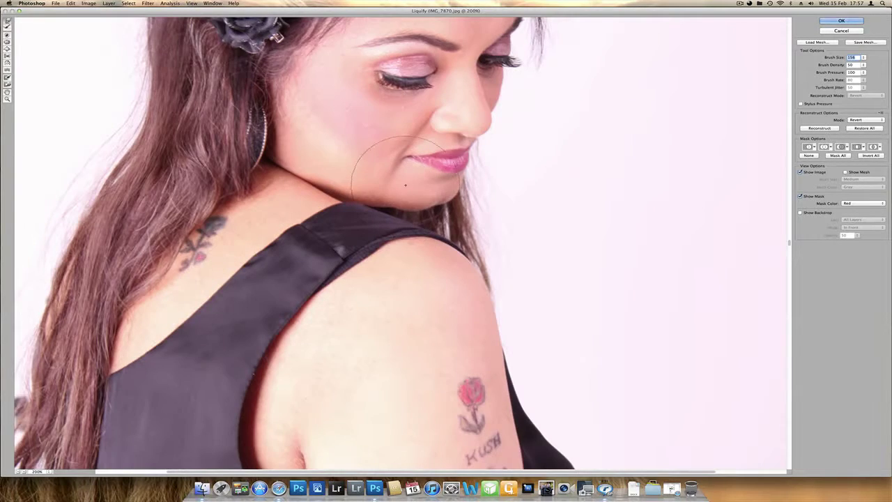
drag(405, 184, 417, 312)
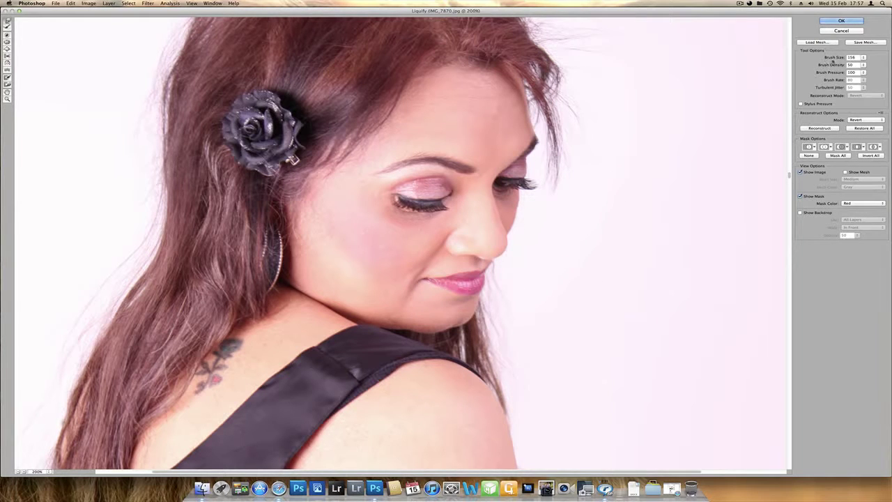
drag(841, 57, 846, 56)
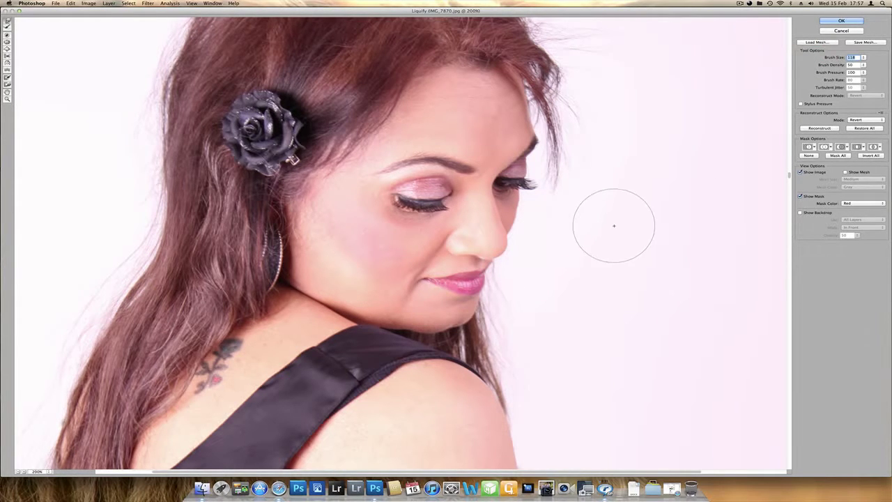
click(842, 20)
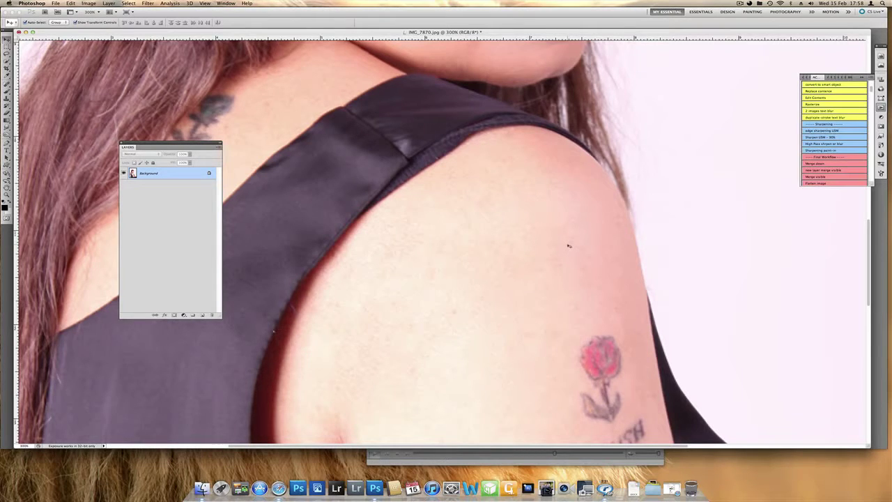
Fit the whole photo in view and duplicate the Background layer
key(super+1)
drag(208, 143, 415, 143)
key(super+minus)
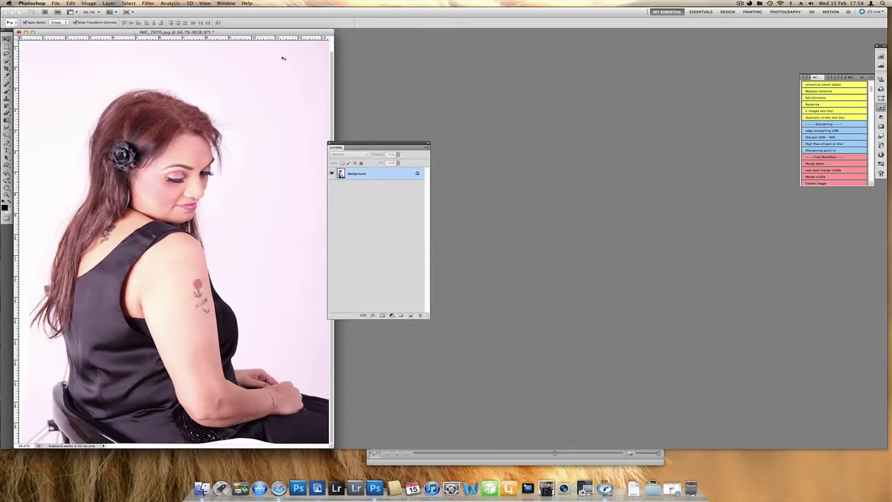
drag(348, 145, 290, 141)
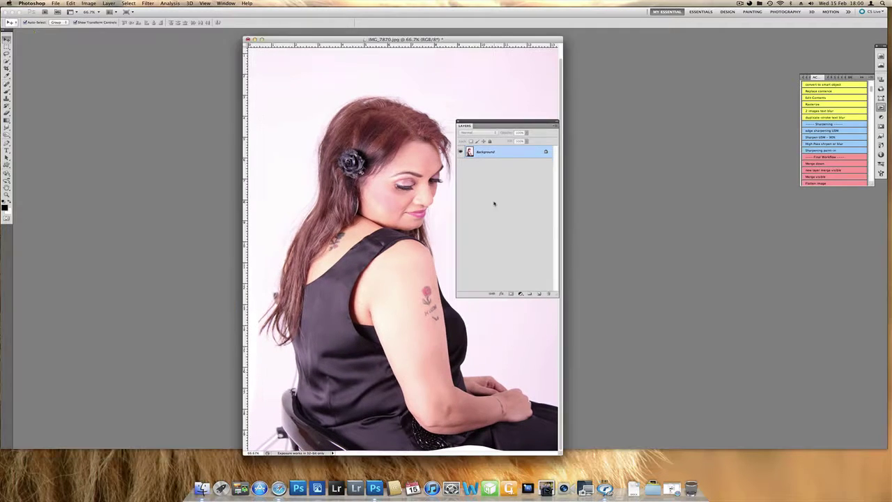
drag(486, 152, 539, 294)
drag(506, 121, 634, 127)
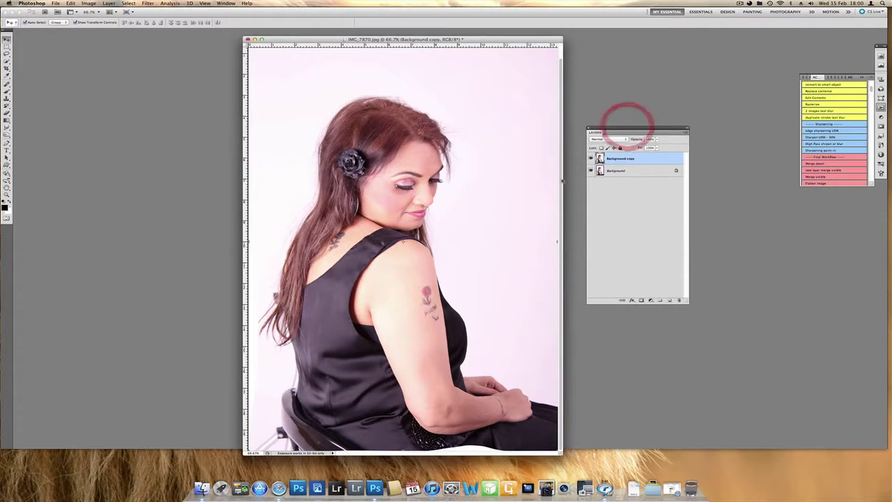
scroll(560, 166, up, 1)
double_click(600, 159)
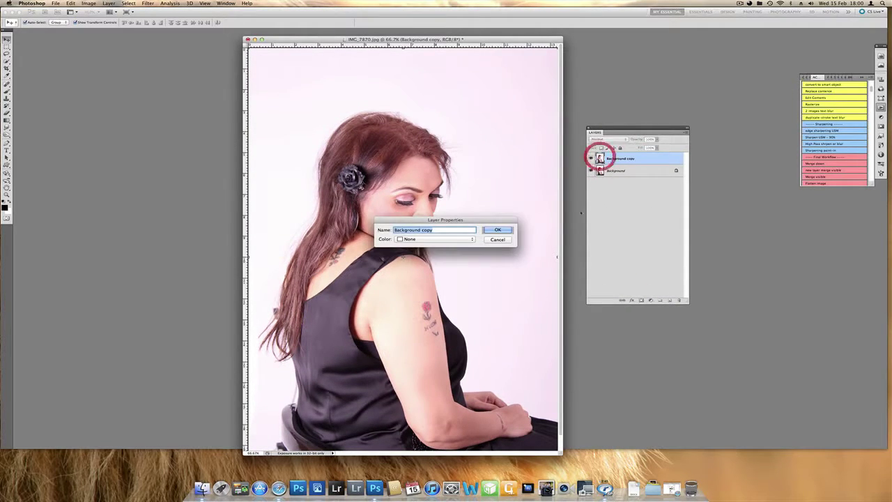
click(506, 241)
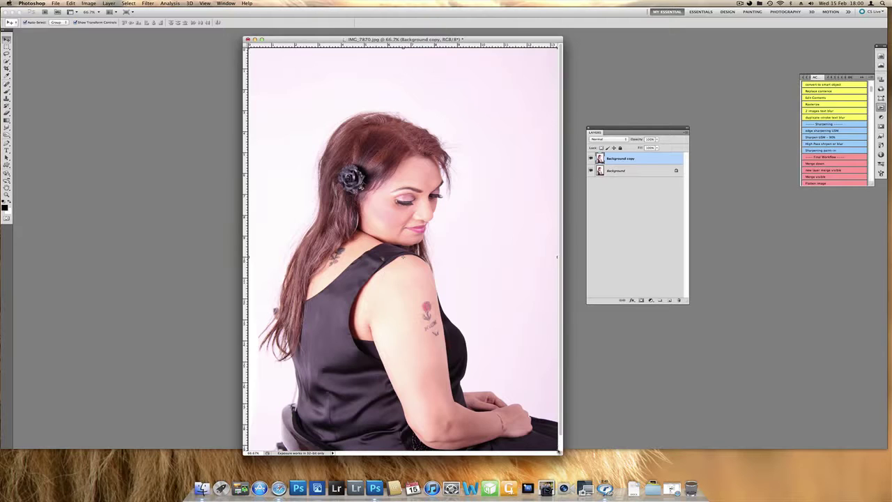
Hide the Background layer and rotate the Background copy clockwise by about 12 degrees
key(super+minus)
drag(482, 365, 553, 425)
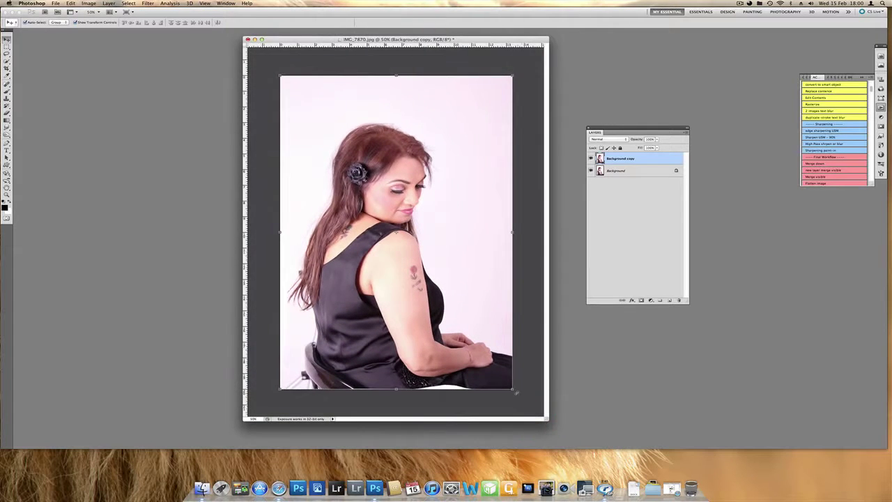
click(592, 170)
drag(517, 394, 477, 412)
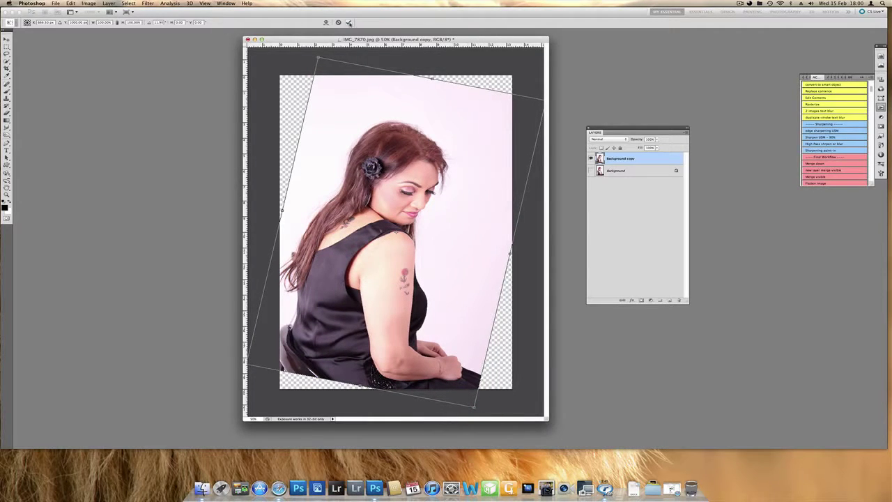
click(349, 22)
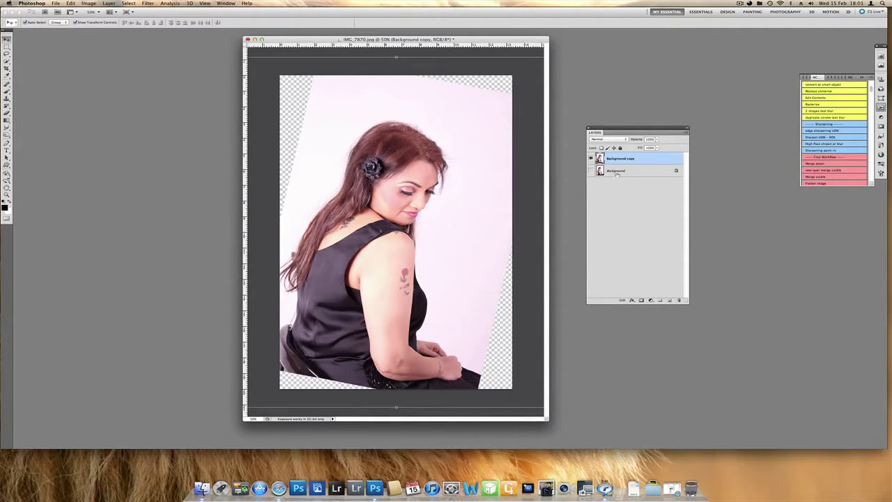
Add a new layer above the rotated photo and fill it with the pale pink sampled from the studio backdrop
alt+click(670, 300)
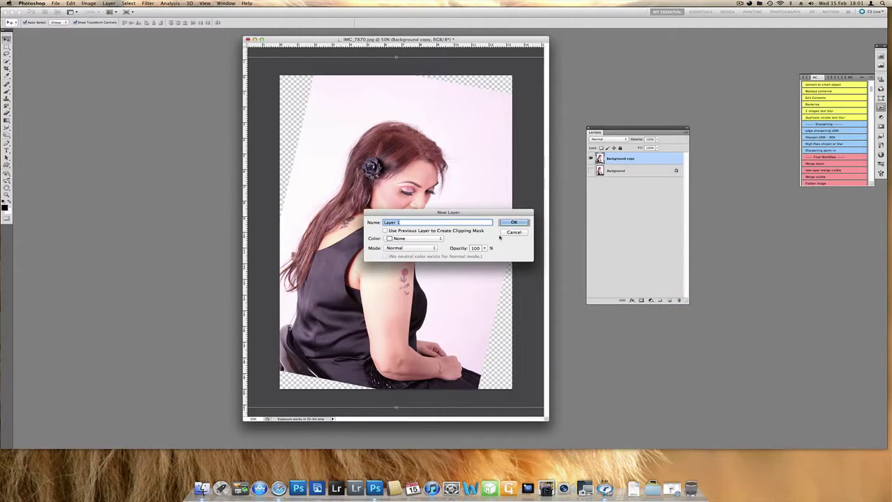
click(516, 221)
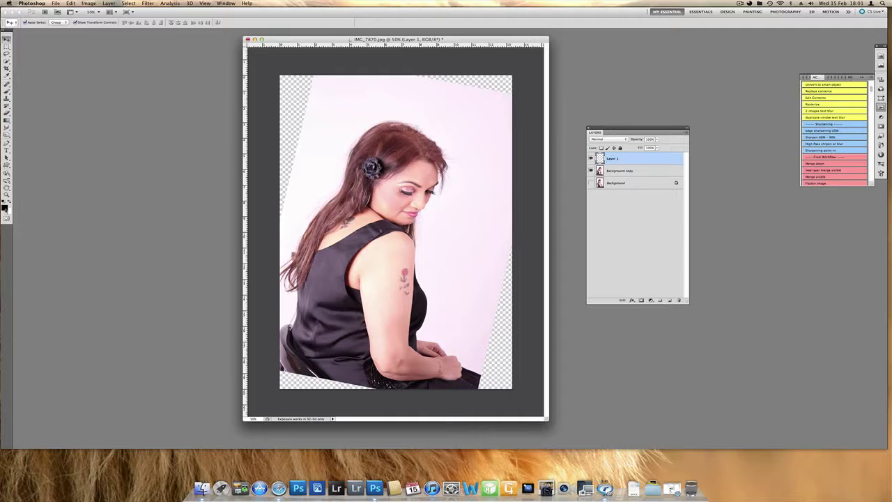
click(5, 208)
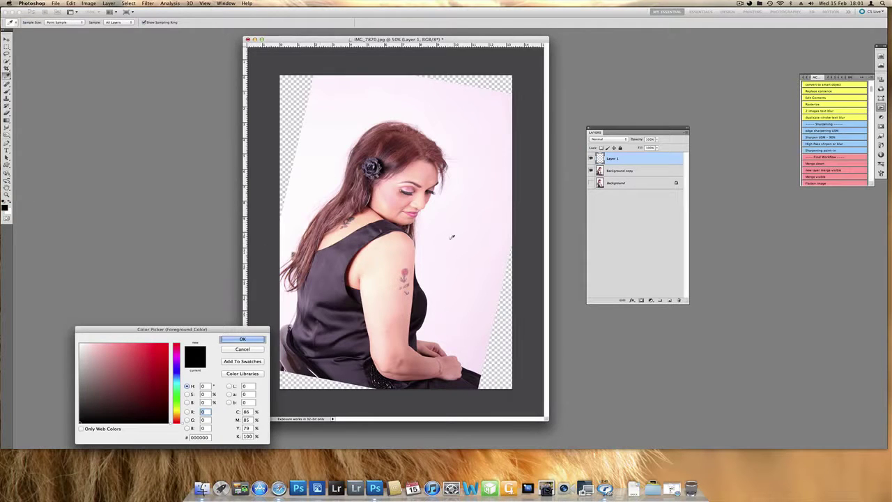
key(Return)
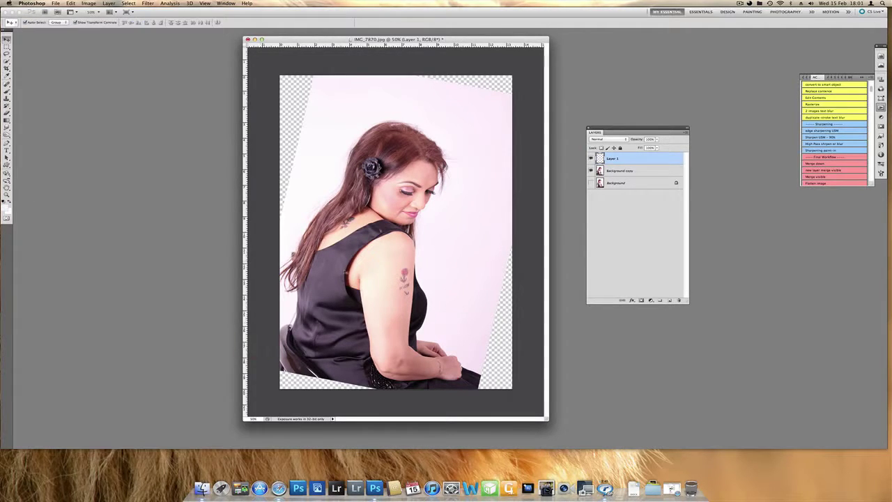
key(alt+BackSpace)
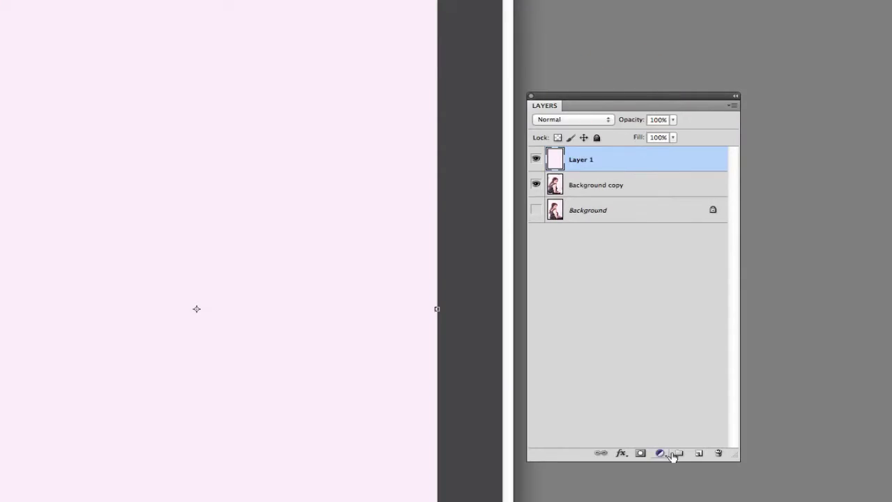
Add a layer mask to the pink fill layer and switch to the Gradient tool
click(641, 300)
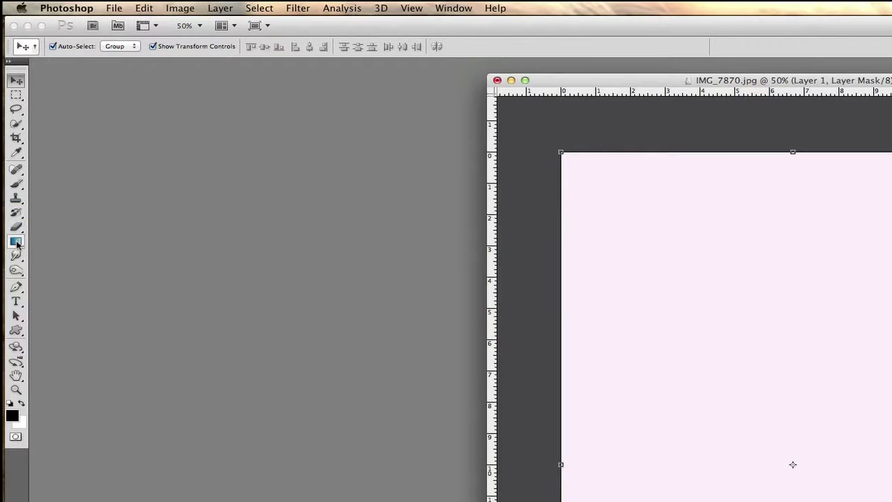
click(7, 119)
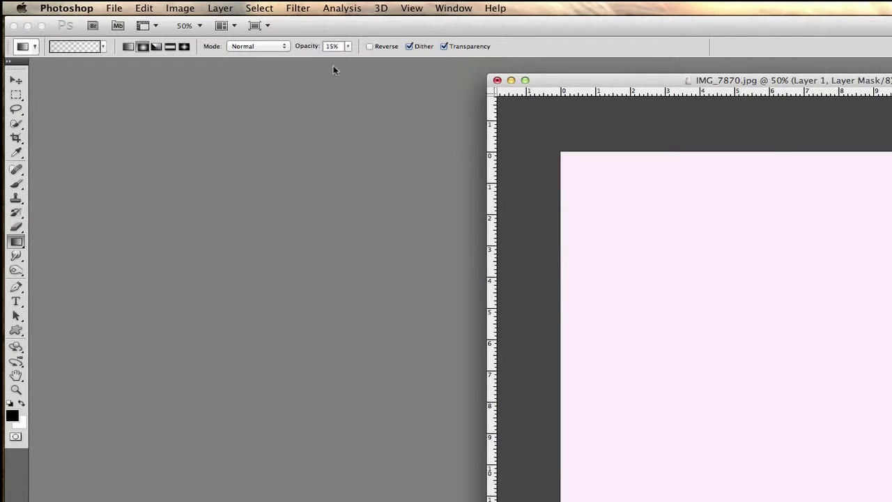
click(102, 47)
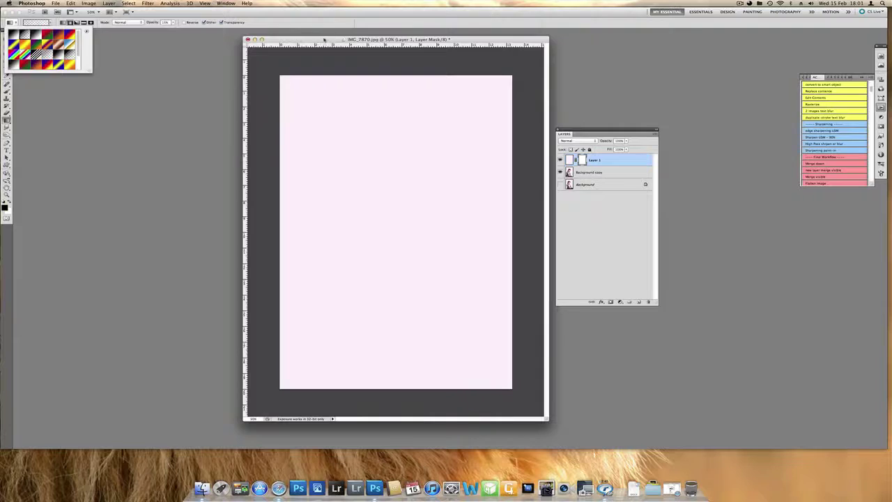
click(649, 80)
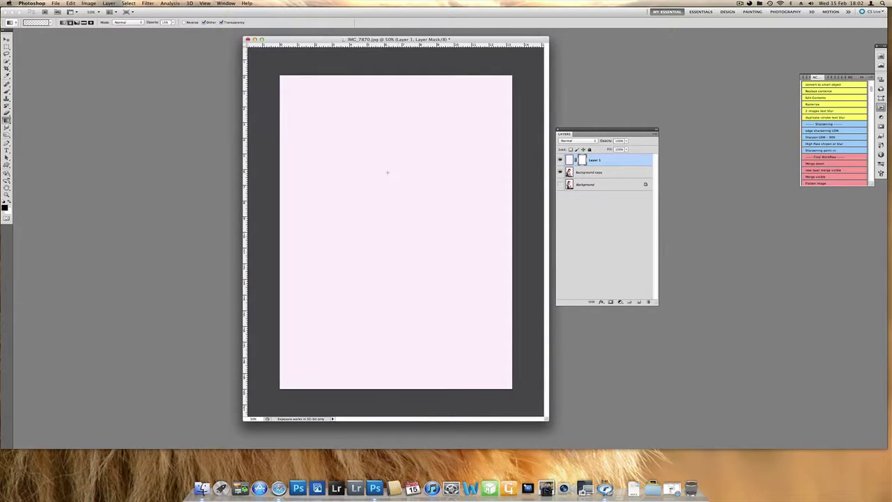
Reveal the woman's head and face through the pink fill layer's mask with short, low-opacity black gradients
drag(388, 172, 391, 192)
drag(388, 228, 389, 229)
drag(410, 189, 384, 246)
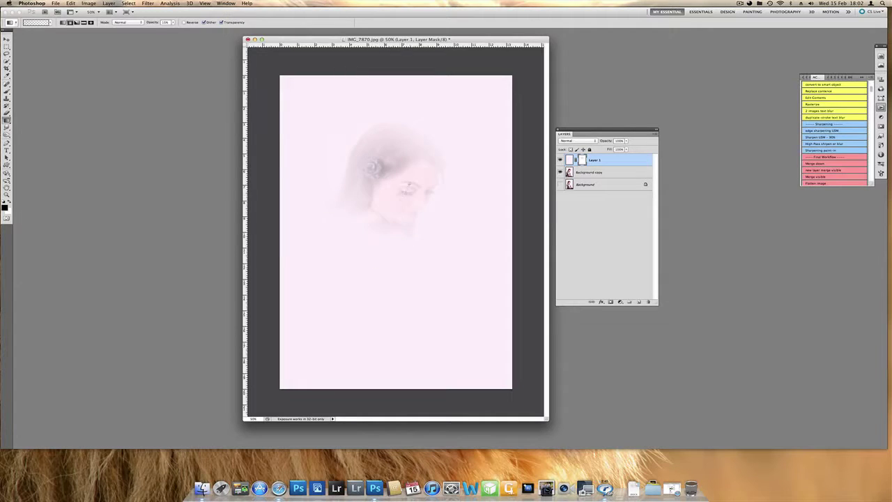
drag(411, 160, 393, 232)
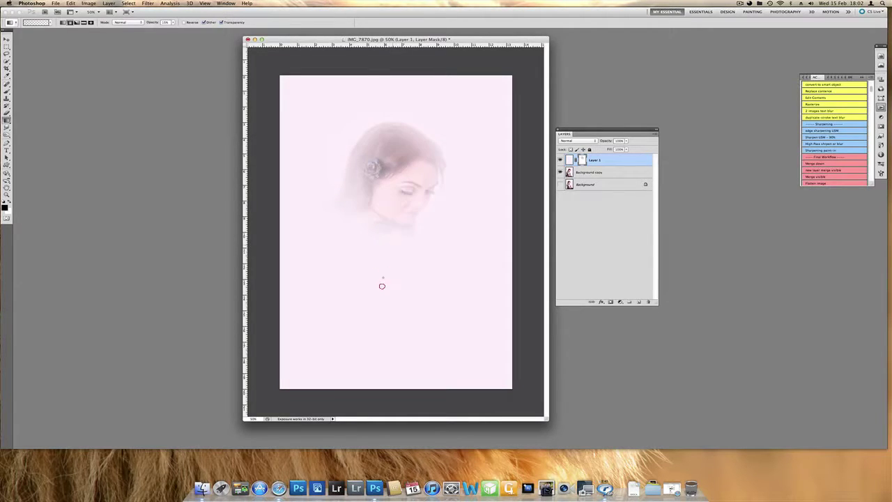
Extend the mask reveal over the shoulder, upper arm and long hair with more low-opacity black gradients
drag(383, 277, 382, 286)
drag(354, 253, 348, 294)
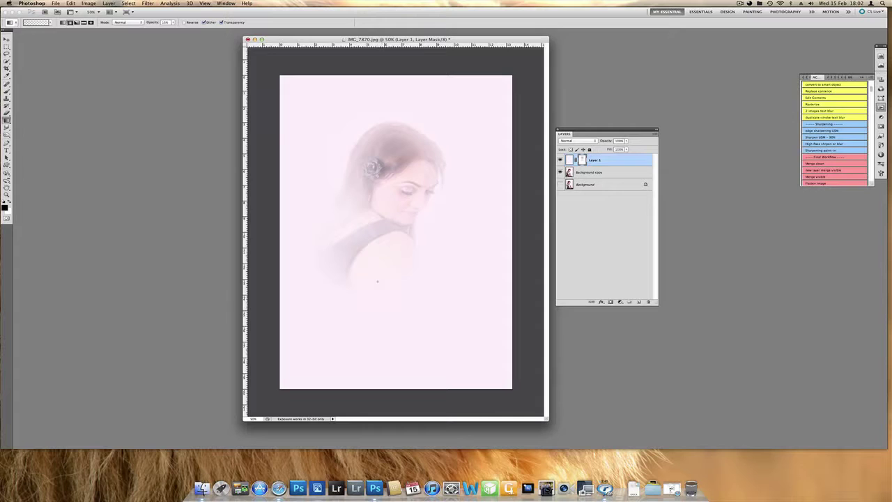
drag(401, 203, 377, 241)
drag(403, 180, 387, 221)
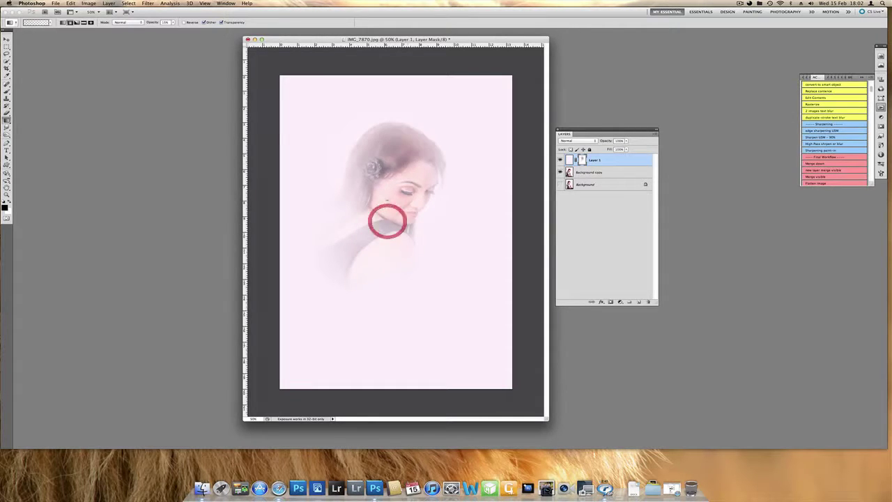
drag(379, 253, 373, 280)
drag(396, 185, 365, 247)
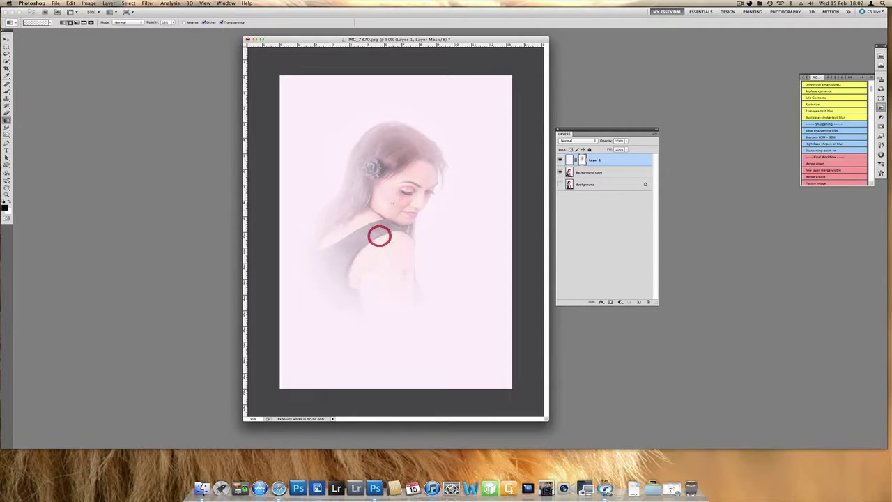
Strengthen the face, hair and dark top by layering more black gradients on the fill layer's mask
drag(388, 198, 424, 182)
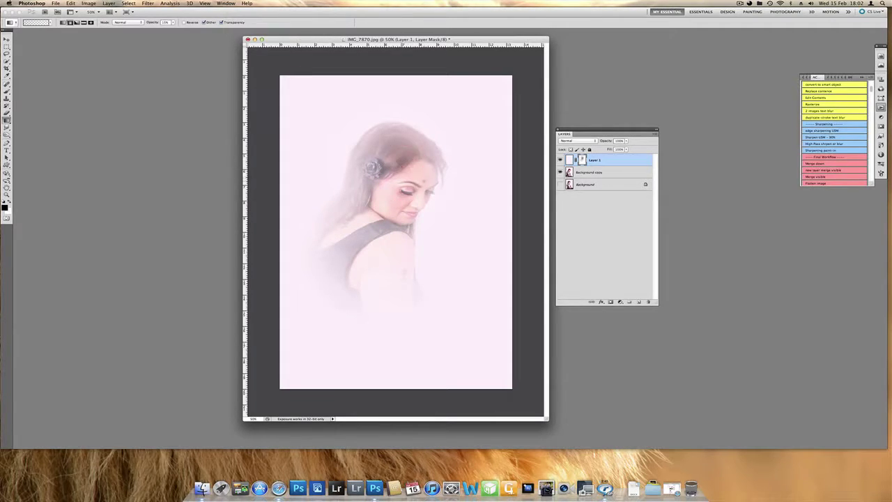
drag(395, 231, 396, 244)
drag(404, 203, 342, 248)
click(333, 276)
drag(365, 183, 360, 208)
drag(391, 151, 378, 187)
mouse_move(406, 142)
mouse_down()
mouse_move(384, 180)
mouse_move(398, 216)
mouse_move(340, 259)
mouse_up()
drag(384, 223, 363, 232)
mouse_move(417, 193)
mouse_down()
mouse_move(406, 205)
mouse_move(413, 168)
mouse_move(380, 153)
mouse_up()
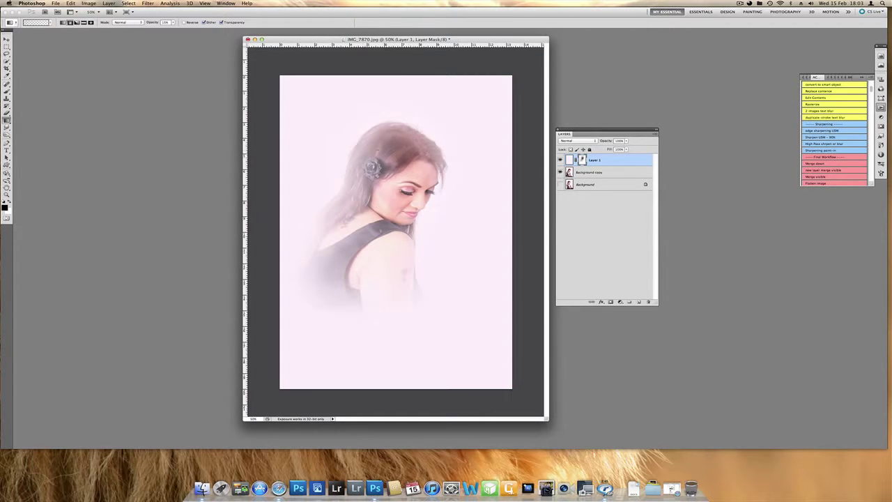
Build up more detail in the hair, neckline, shoulder and upper arm with further black mask gradients
drag(356, 184, 342, 204)
drag(391, 239, 409, 210)
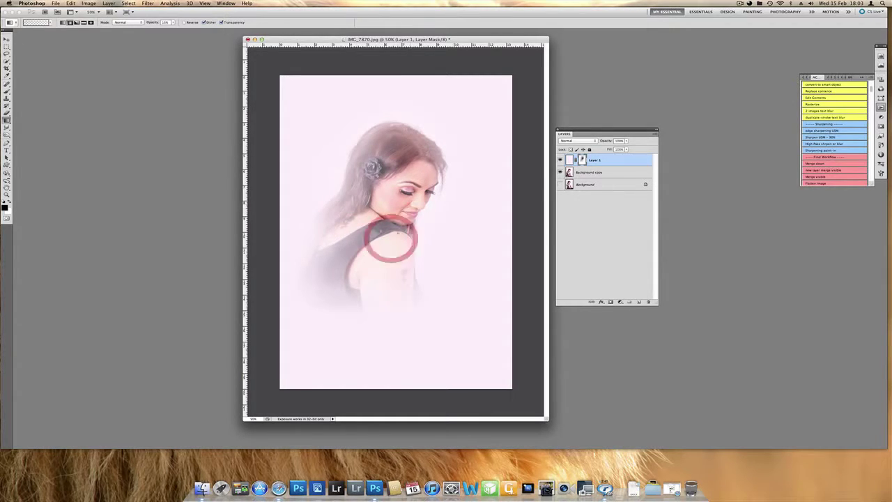
drag(380, 261, 401, 228)
drag(365, 279, 382, 243)
drag(341, 277, 360, 242)
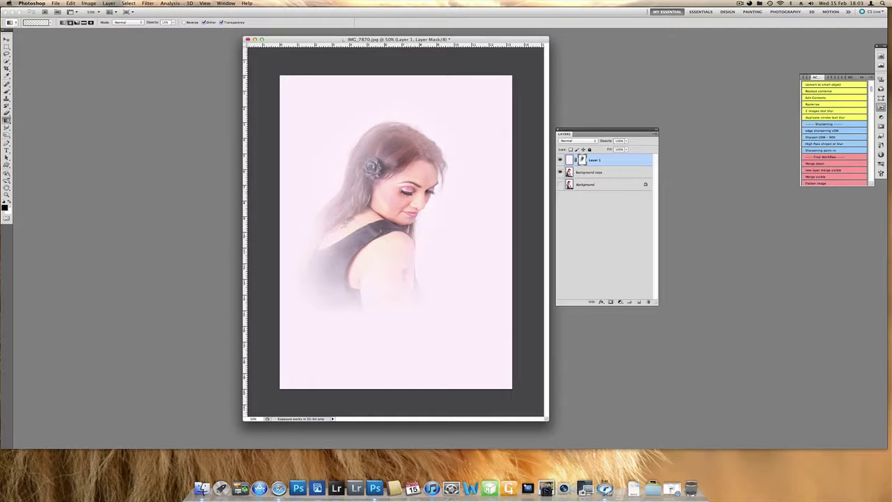
mouse_move(397, 217)
mouse_down()
mouse_move(399, 192)
mouse_move(361, 209)
mouse_up()
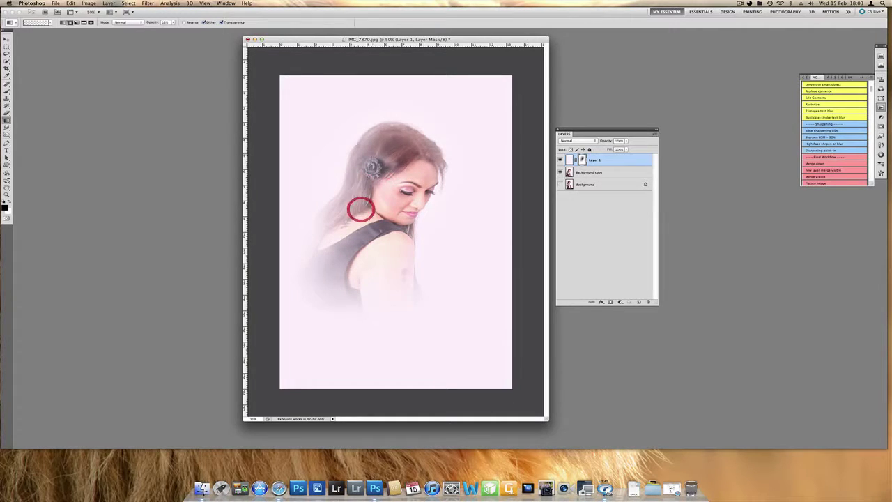
drag(391, 162, 383, 216)
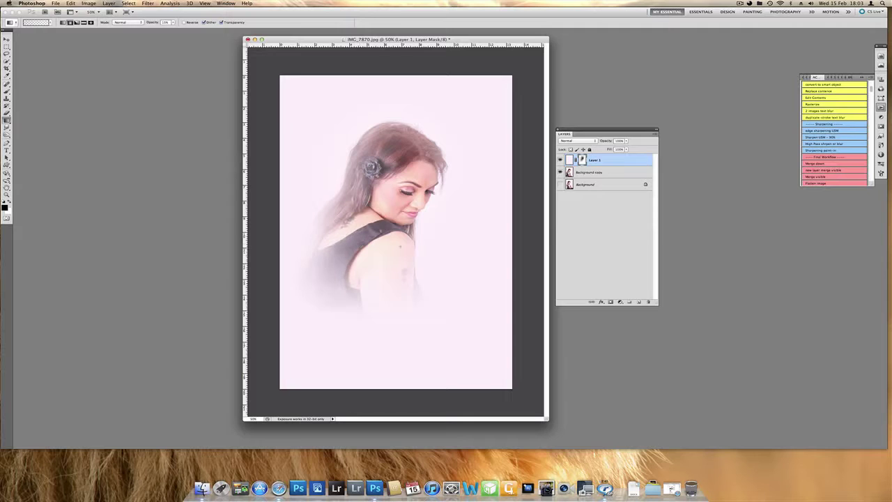
drag(401, 245, 403, 216)
mouse_move(382, 266)
mouse_down()
mouse_move(388, 228)
mouse_move(398, 261)
mouse_up()
Lower the gradient opacity slightly and softly reveal more of the arm, shoulder and neckline on the mask
click(172, 23)
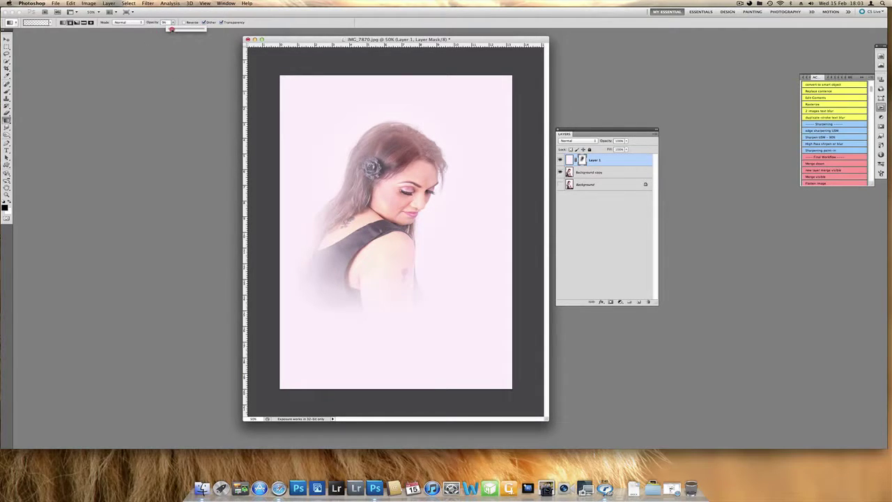
drag(402, 276, 400, 208)
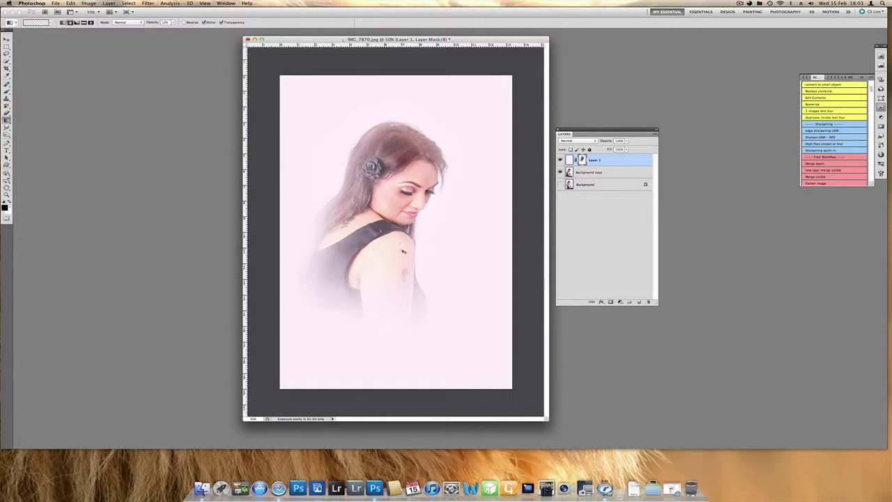
mouse_move(402, 251)
mouse_down()
mouse_move(403, 261)
mouse_move(405, 246)
mouse_up()
drag(367, 272, 384, 238)
drag(365, 229, 368, 218)
drag(385, 226, 389, 212)
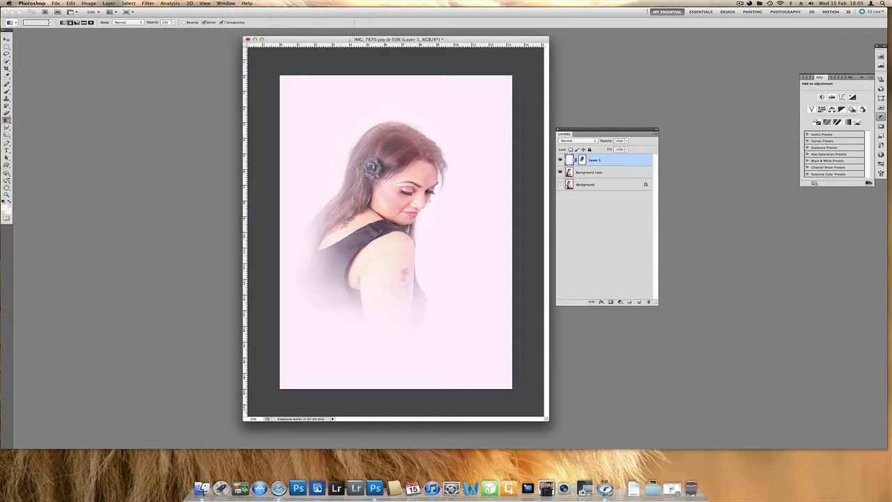
Swap the foreground and background colours and apply a short gradient in the backdrop beside the head
key(x)
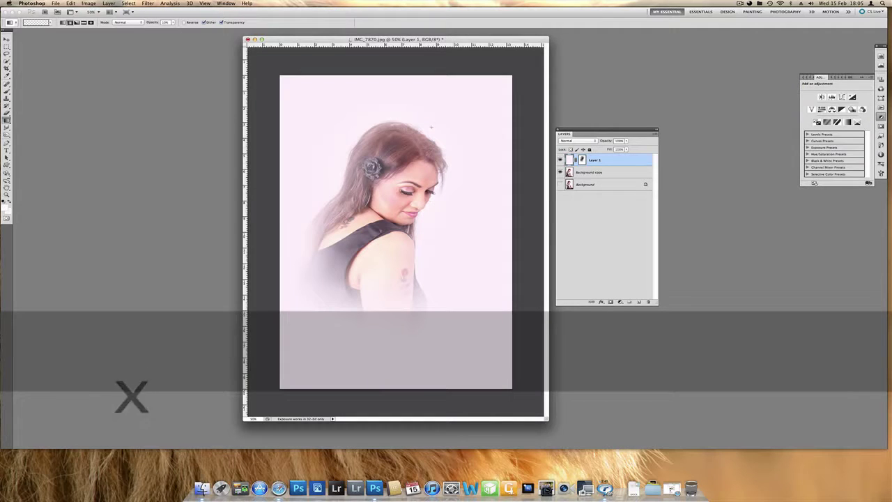
drag(469, 120, 441, 149)
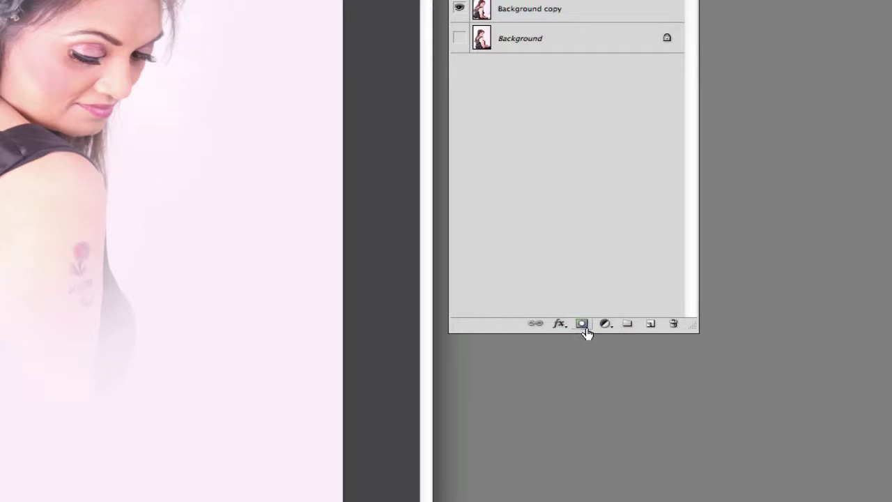
Add a Hue/Saturation adjustment layer and clip it to the pink fill layer
click(562, 328)
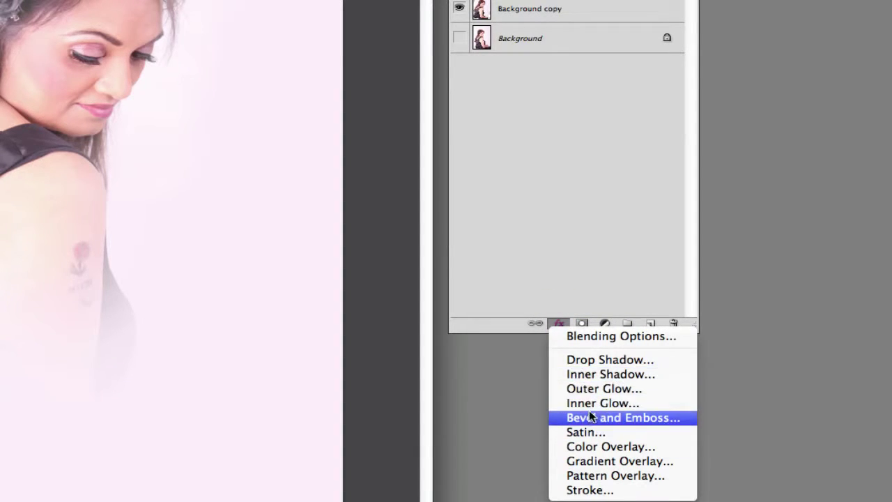
click(564, 288)
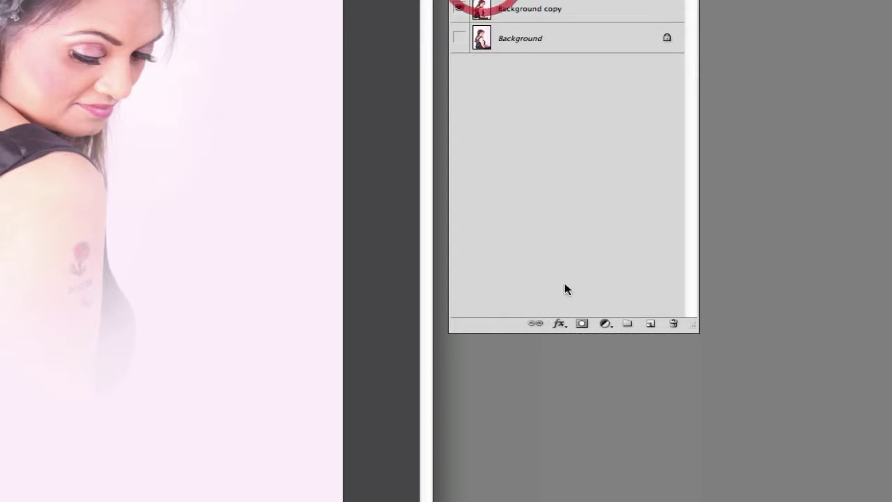
click(604, 324)
click(614, 469)
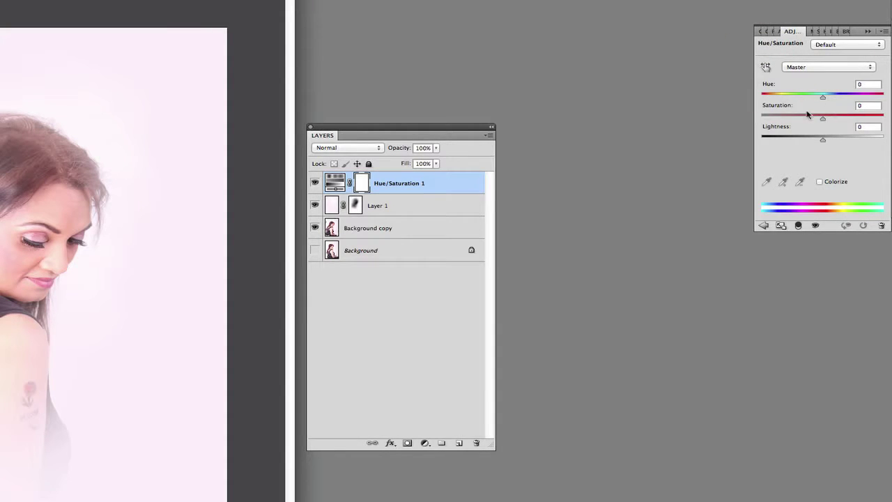
click(798, 227)
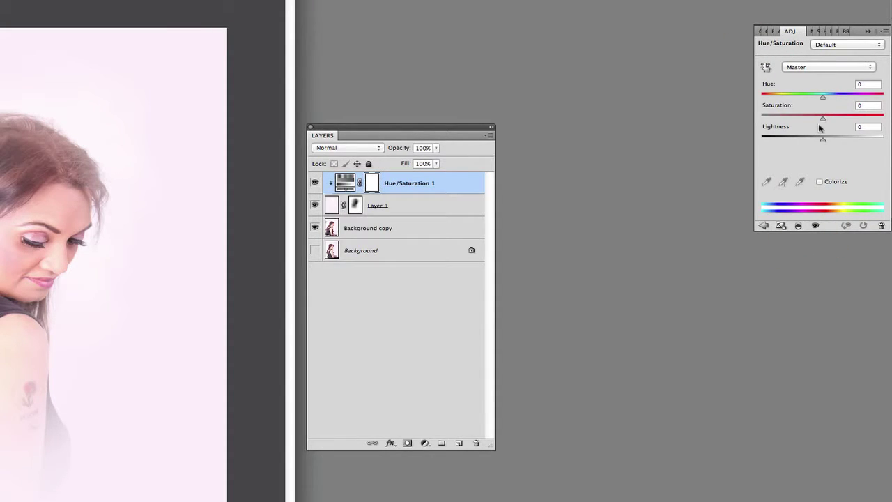
Set the Hue/Saturation adjustment's saturation to 0 and its lightness to -100
mouse_move(822, 122)
mouse_down()
mouse_move(809, 119)
mouse_move(825, 121)
mouse_up()
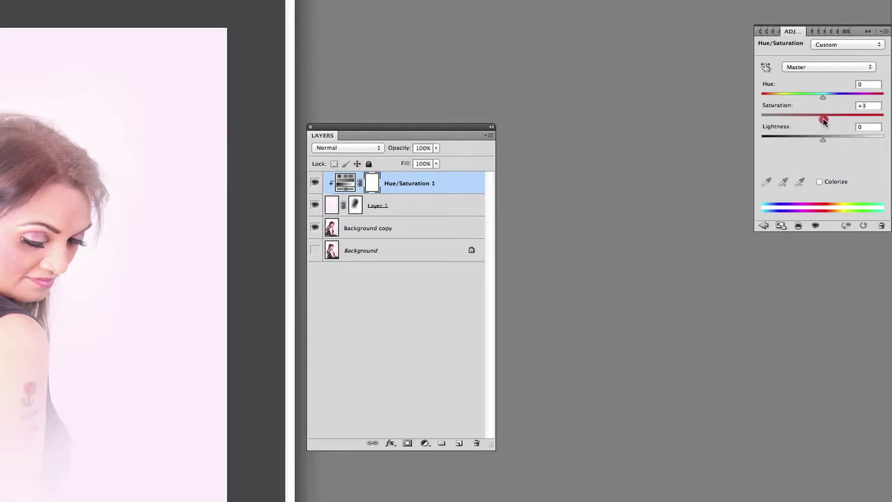
double_click(868, 105)
text(0)
drag(822, 140, 761, 146)
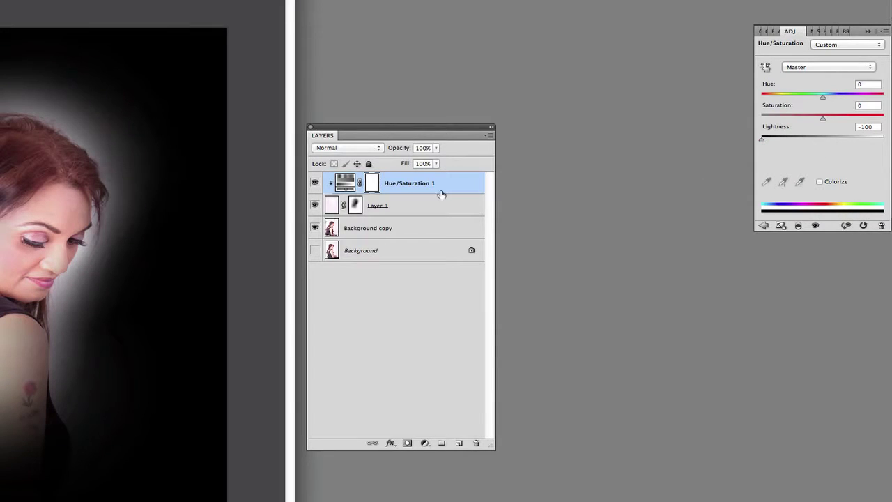
click(355, 206)
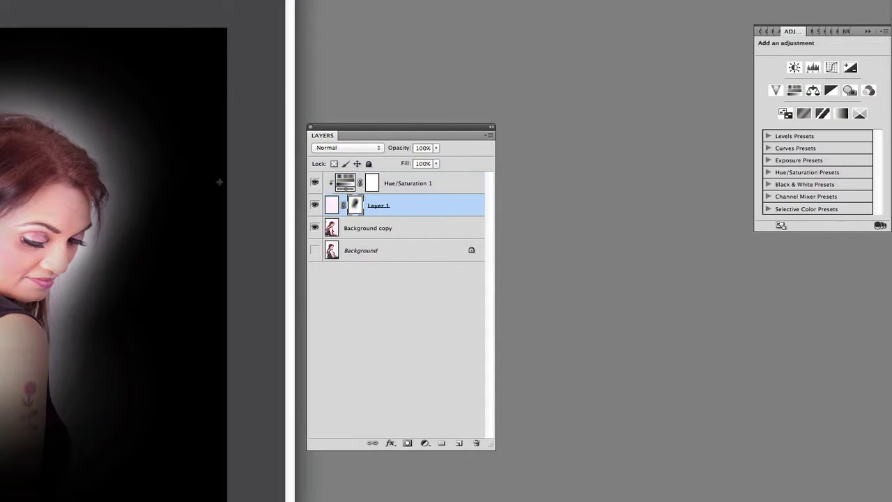
drag(88, 132, 155, 67)
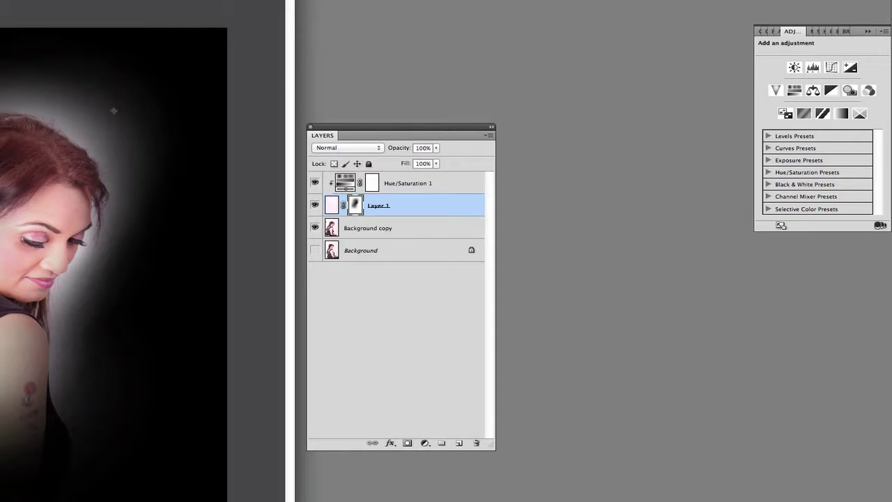
drag(58, 179, 129, 101)
key(super+alt+z)
key(super+alt+z)
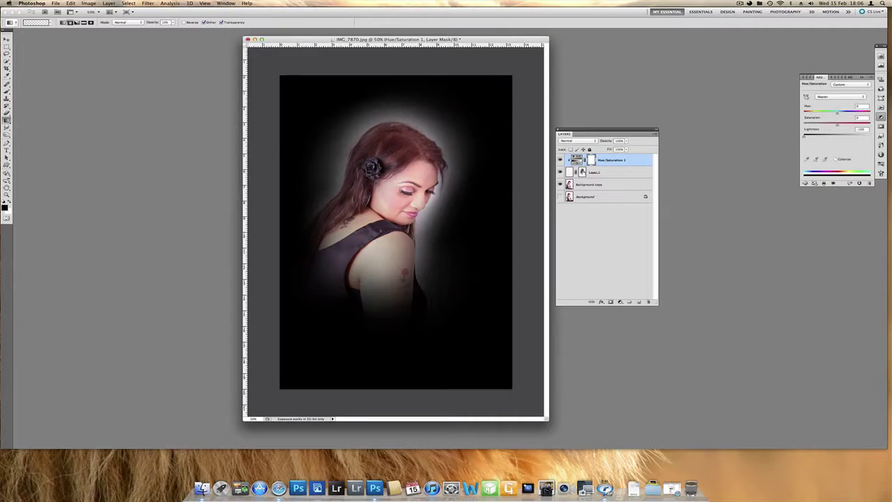
Target the fill layer's mask, swap the foreground to white and fade the bright halo above and behind the head
click(583, 171)
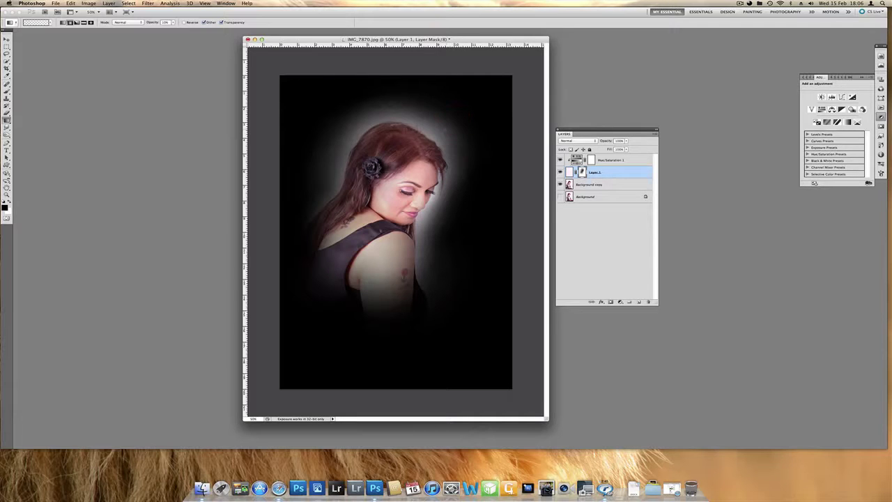
key(x)
mouse_move(442, 122)
mouse_down()
mouse_move(463, 109)
mouse_move(437, 105)
mouse_up()
drag(407, 122, 406, 96)
drag(350, 133, 347, 127)
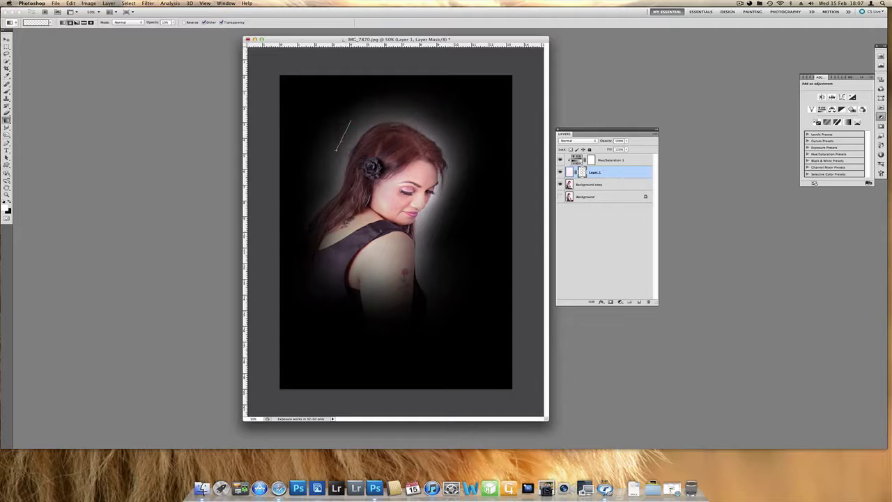
mouse_move(331, 183)
mouse_down()
mouse_move(343, 145)
mouse_move(381, 113)
mouse_move(440, 96)
mouse_move(481, 107)
mouse_up()
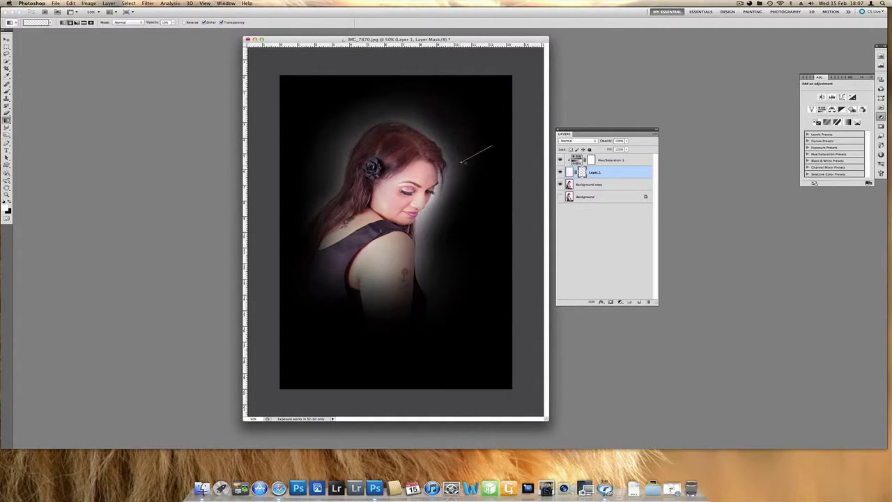
Fade the bright halo in front of the face and beside the arm with white gradients on the mask
drag(462, 163, 493, 145)
drag(446, 199, 481, 177)
drag(437, 215, 498, 184)
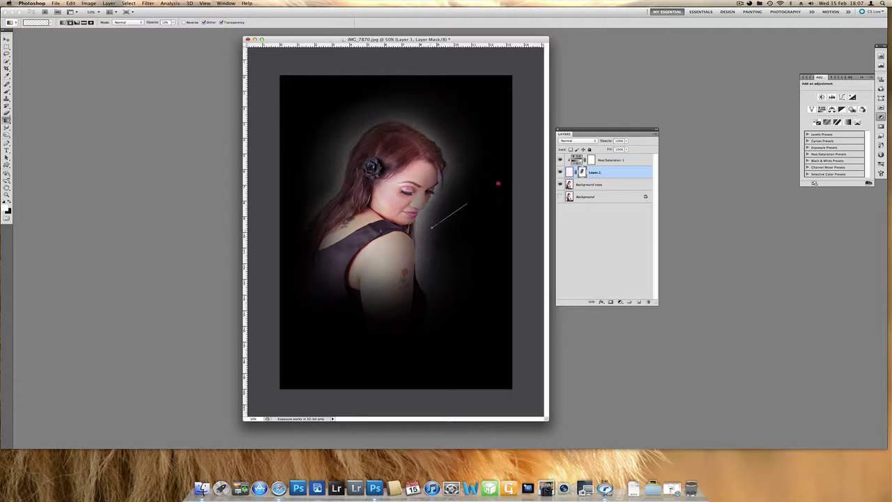
drag(432, 240, 476, 220)
drag(436, 268, 504, 206)
Darken the arm, back and lower body into the black backdrop with downward white mask gradients
drag(372, 300, 358, 359)
drag(360, 274, 329, 346)
drag(350, 263, 323, 310)
drag(382, 290, 363, 343)
drag(354, 289, 321, 357)
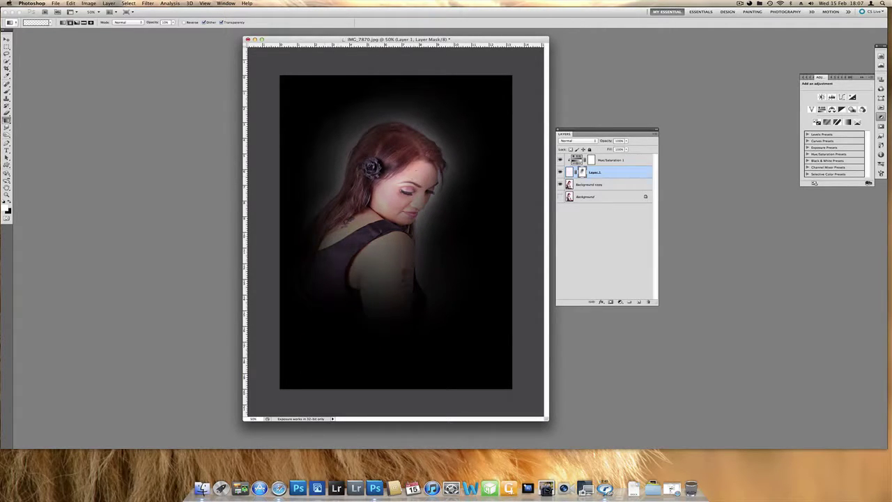
Reduce the remaining halo around the top and both sides of the head with white mask gradients
drag(427, 160, 459, 98)
drag(406, 120, 342, 100)
drag(345, 168, 324, 147)
drag(446, 162, 486, 138)
mouse_move(452, 178)
mouse_down()
mouse_move(484, 155)
mouse_move(451, 179)
mouse_up()
drag(388, 122, 417, 90)
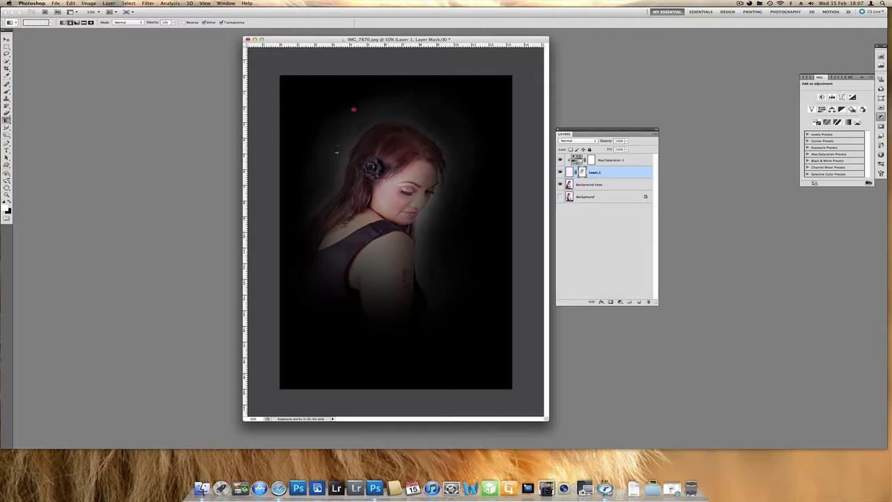
Fade the leftover glow behind the hair and back and in front of the chin and arm
drag(337, 153, 343, 129)
drag(449, 210, 421, 224)
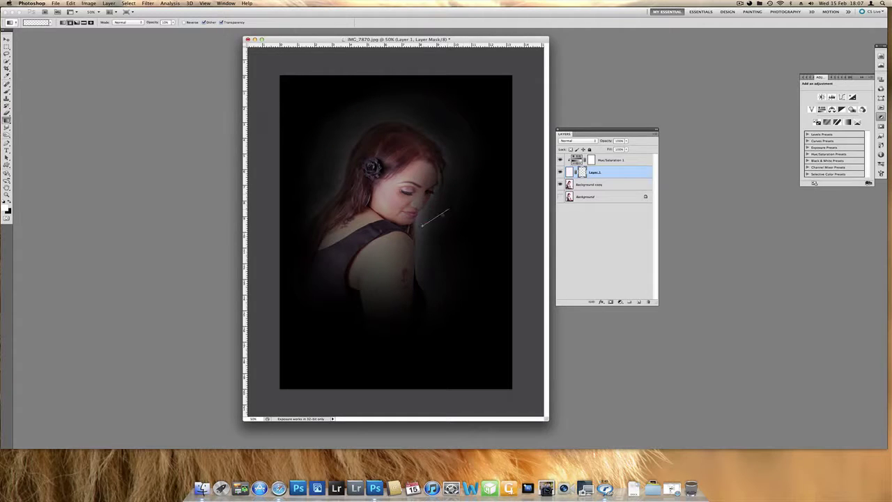
drag(438, 255, 467, 244)
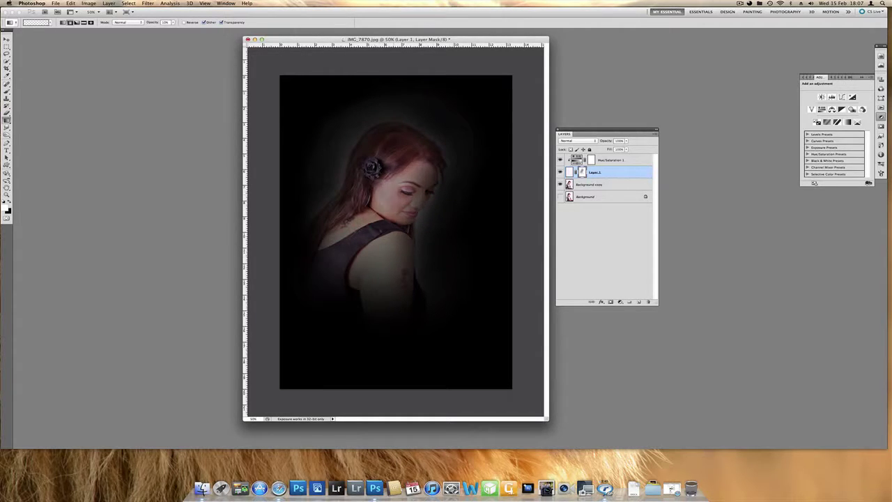
drag(351, 220, 306, 258)
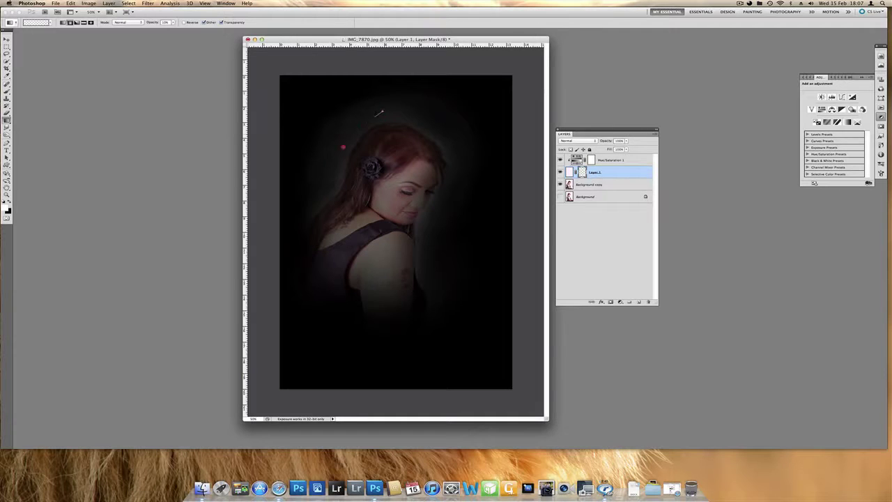
drag(332, 196, 300, 241)
Fade the last glow in front of the forehead, face and shoulder, and swap the foreground back to black
drag(446, 153, 462, 168)
drag(443, 139, 469, 180)
drag(446, 207, 439, 249)
drag(435, 216, 436, 262)
key(x)
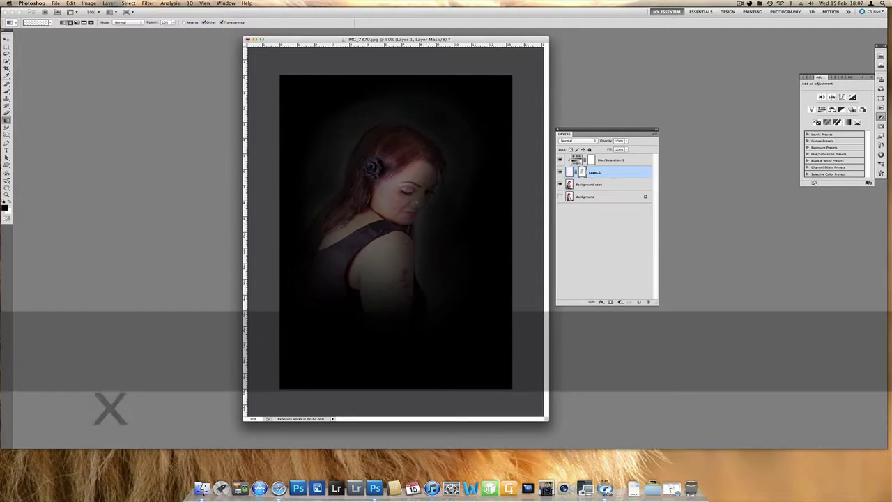
Reveal the face with a black mask gradient, then fade the glow above and beside the head using white gradients at about 10% opacity
drag(420, 200, 390, 230)
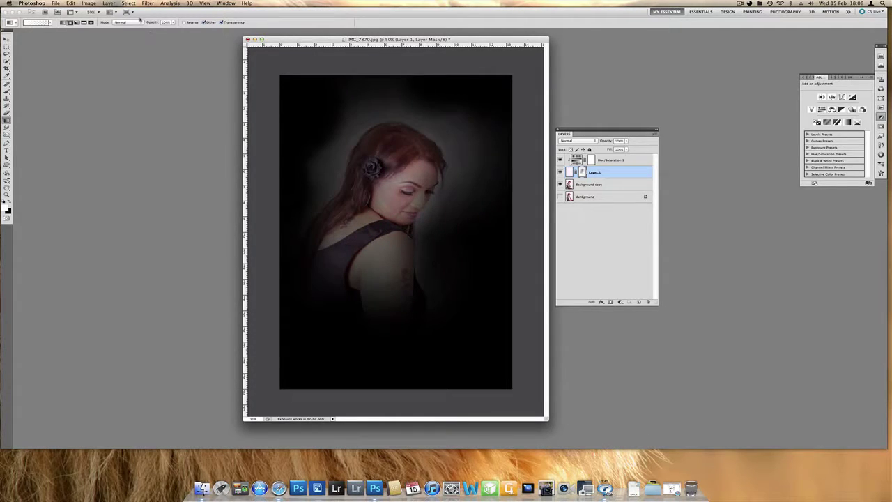
click(173, 23)
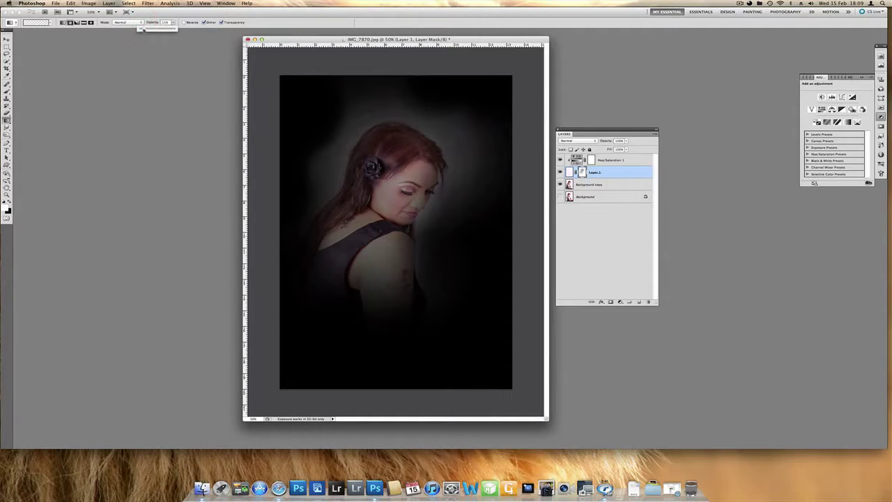
drag(143, 29, 141, 28)
click(370, 130)
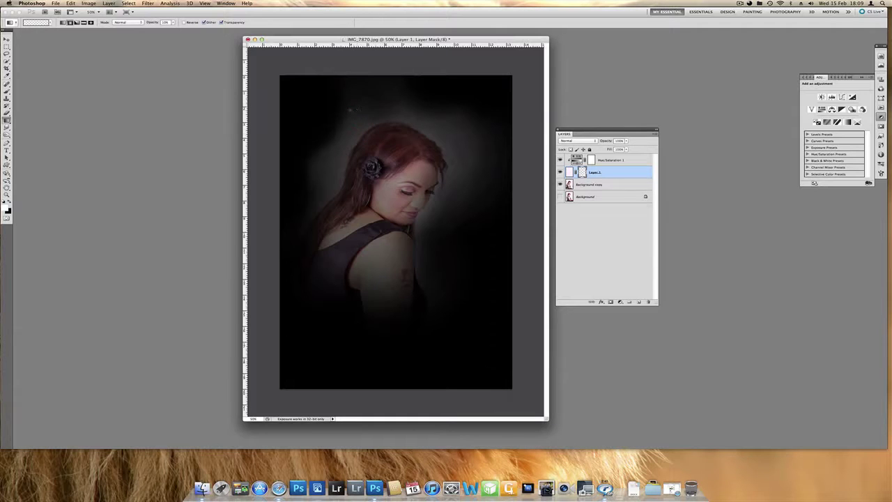
drag(363, 120, 361, 119)
drag(337, 117, 321, 138)
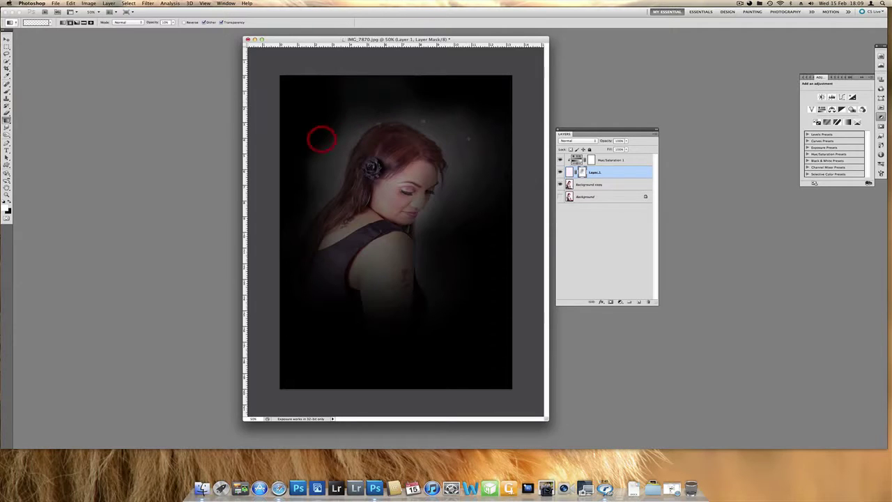
drag(452, 119, 439, 146)
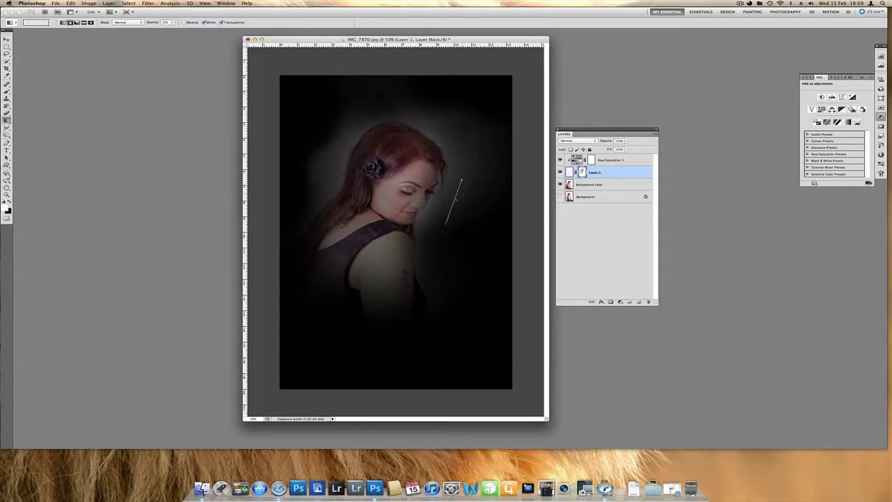
Swap the foreground to black and bring out the hair, face and crown of the head with downward mask gradients
key(x)
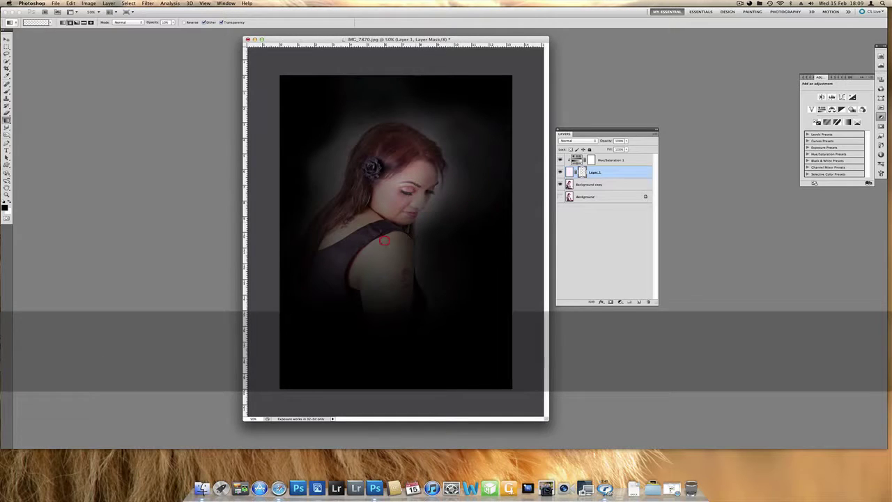
drag(382, 138, 382, 218)
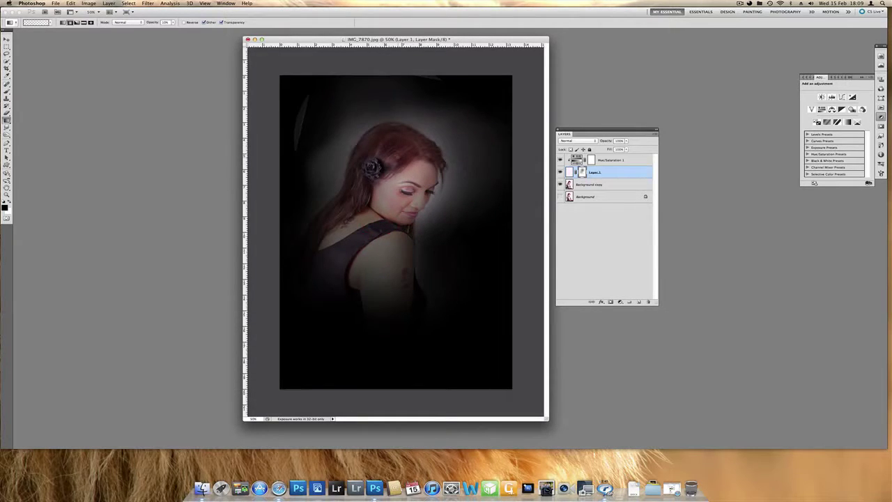
drag(399, 159, 424, 214)
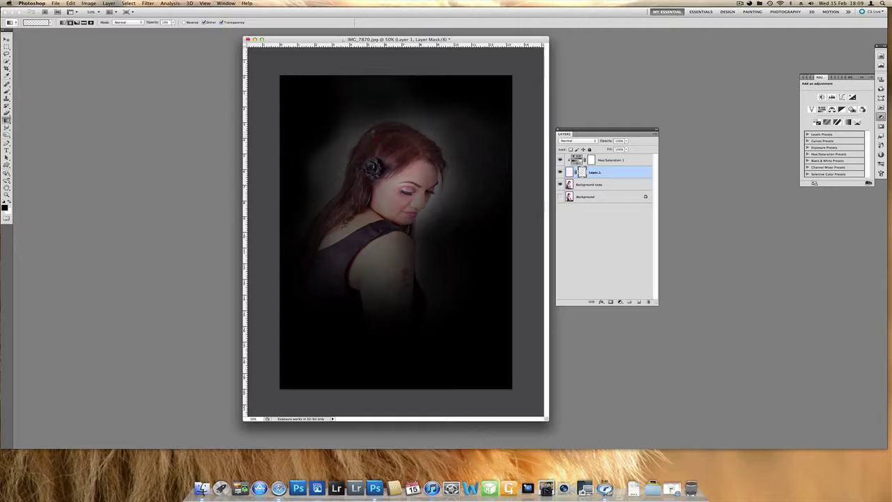
drag(375, 122, 386, 150)
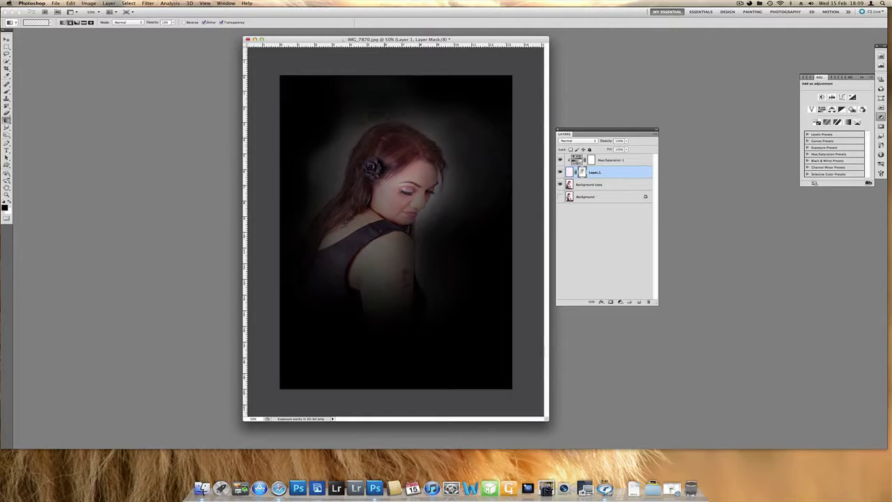
Lower the gradient opacity to 7% and build up a soft glow behind the hair and above the head
click(173, 24)
click(173, 24)
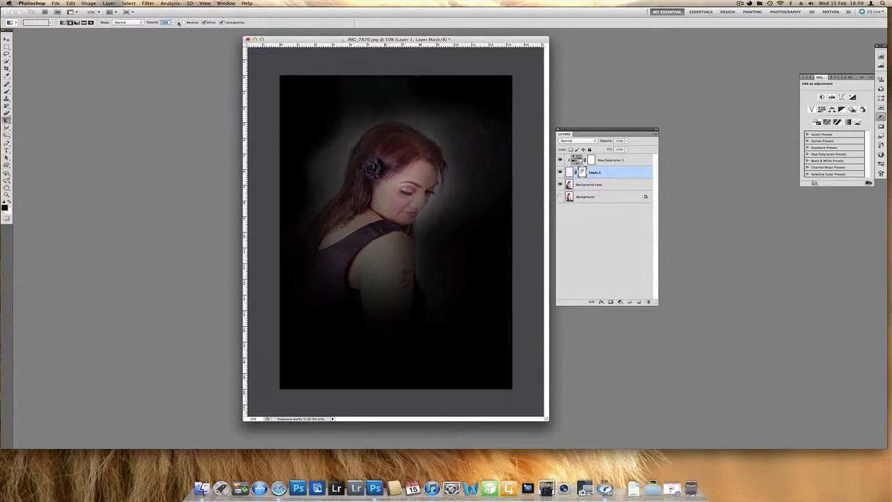
click(173, 23)
click(173, 29)
drag(174, 29, 173, 28)
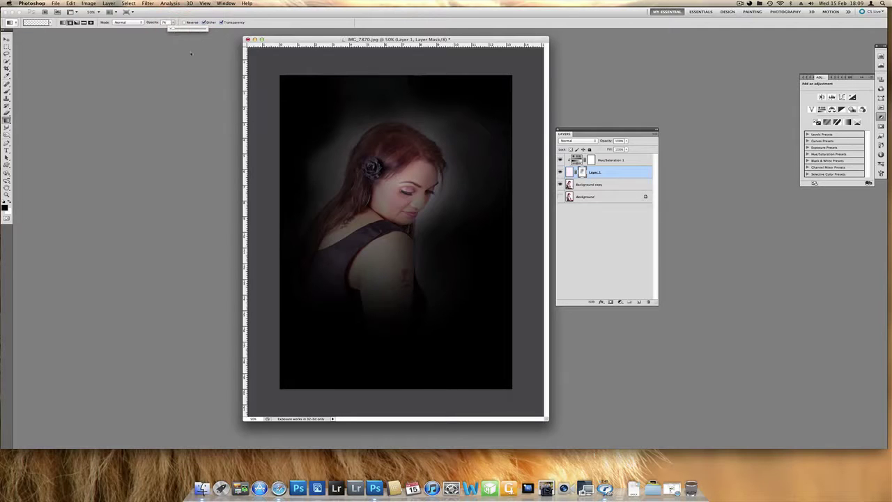
click(345, 180)
drag(315, 130, 375, 116)
click(333, 161)
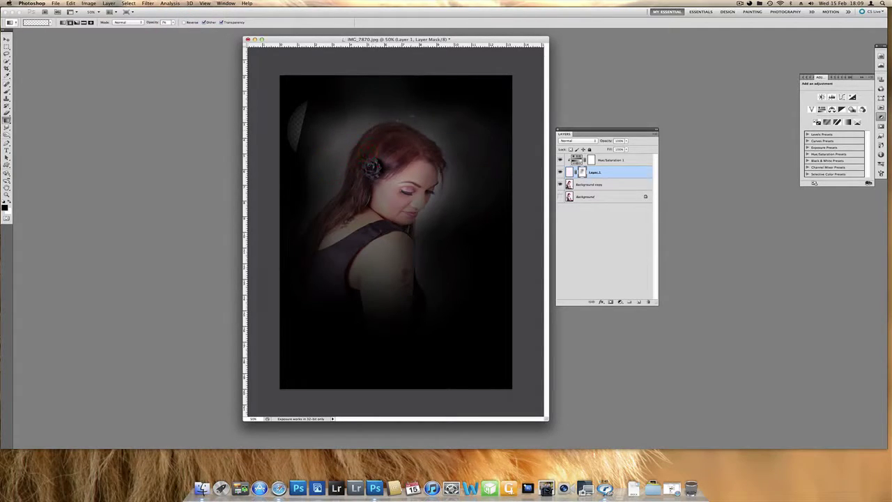
Strengthen the glow in front of the forehead, face and chin and behind the hair with more black mask gradients
click(428, 165)
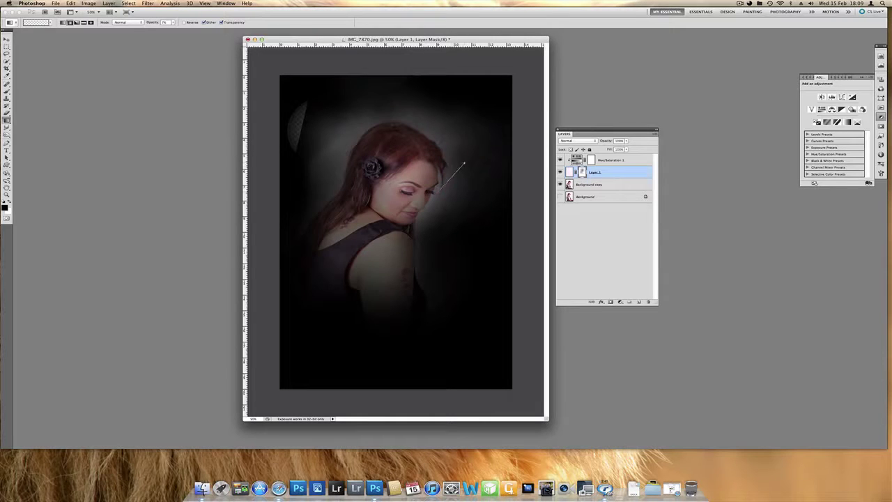
drag(465, 163, 465, 163)
drag(433, 191, 431, 230)
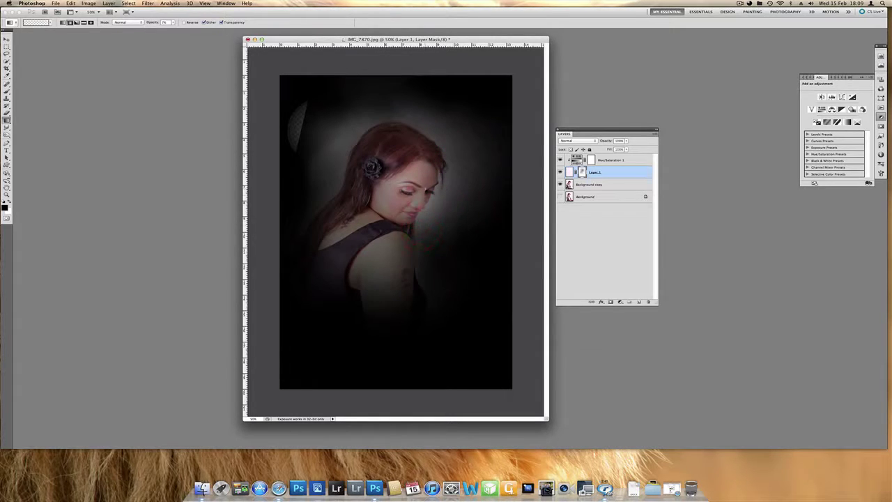
drag(426, 194, 427, 193)
drag(424, 244, 424, 244)
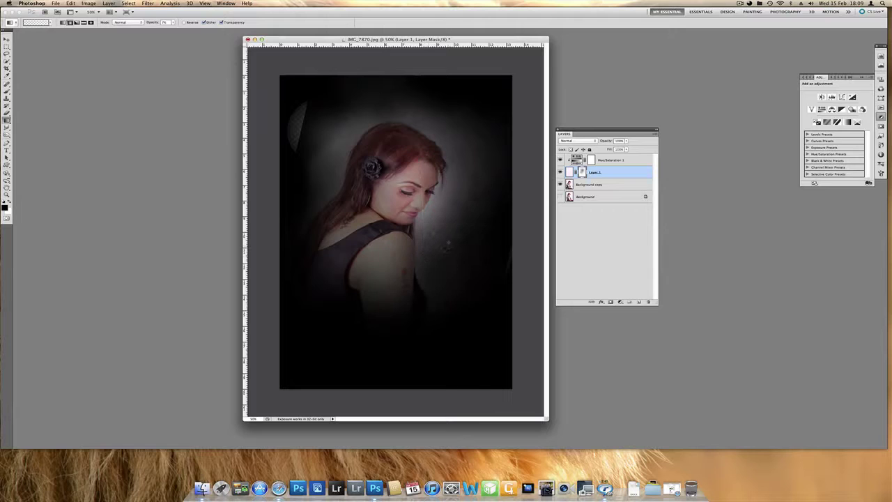
drag(455, 217, 450, 225)
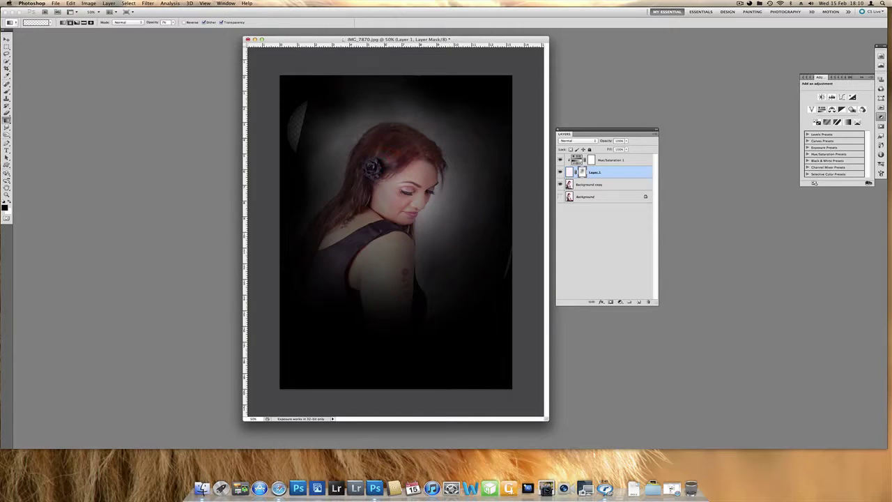
click(353, 144)
drag(319, 159, 311, 172)
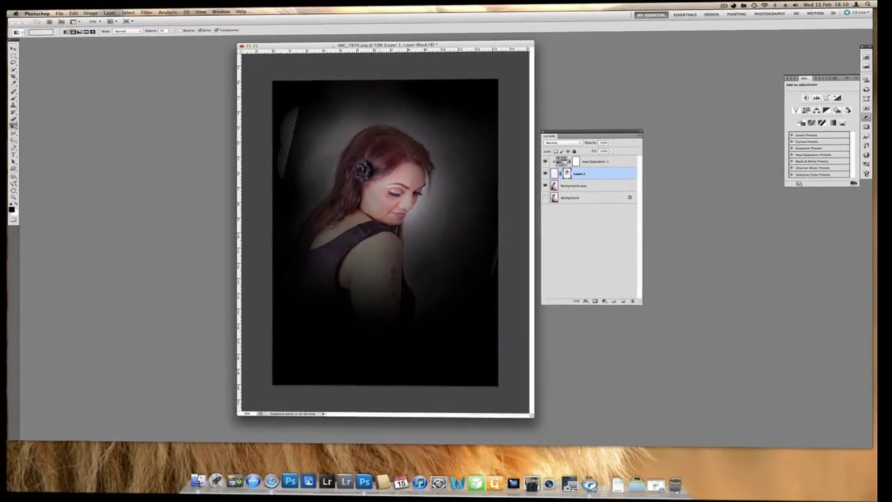
Paint the stray light patches at the edges of the backdrop out of the mask with a white brush
key(b)
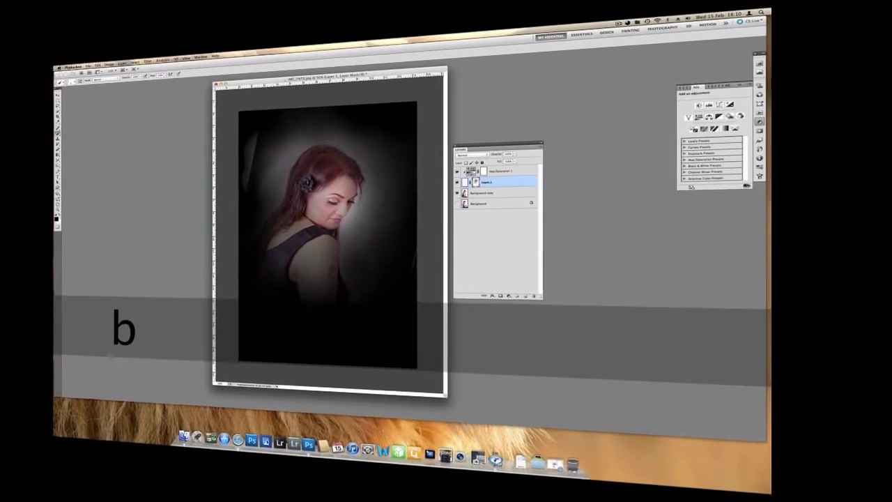
mouse_move(271, 155)
mouse_down()
mouse_move(270, 162)
mouse_move(272, 143)
mouse_up()
key(x)
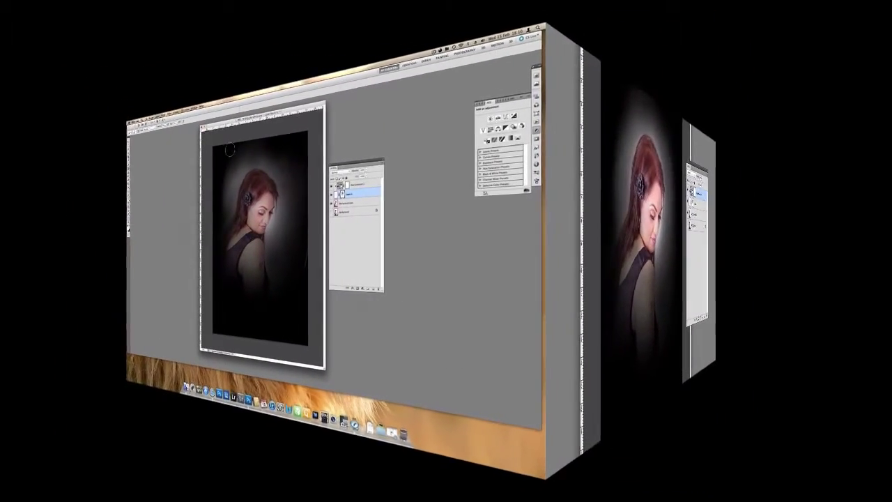
click(265, 183)
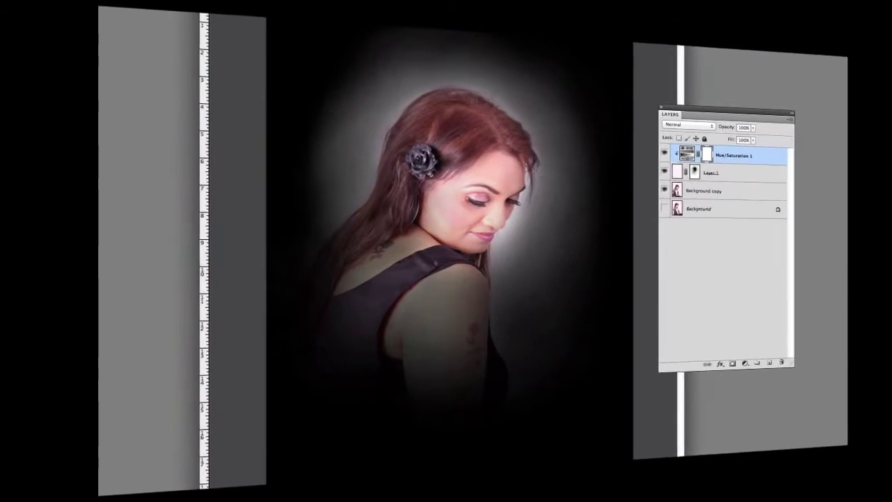
Reopen the Hue/Saturation 1 settings and raise Lightness above -64 to turn the black backdrop mid grey
drag(835, 119, 820, 118)
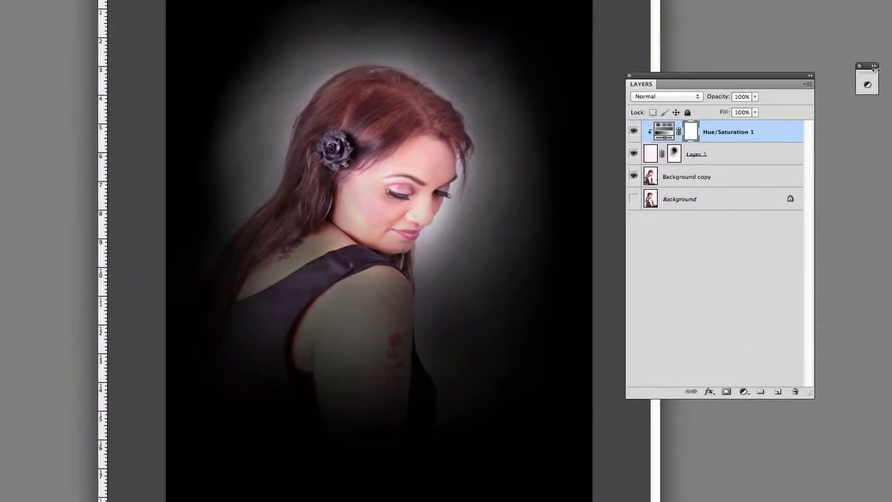
click(876, 70)
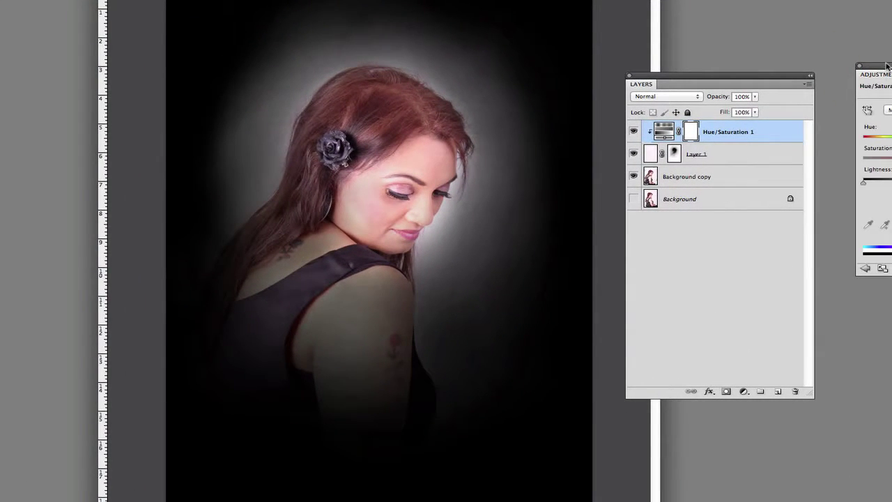
drag(884, 67, 635, 224)
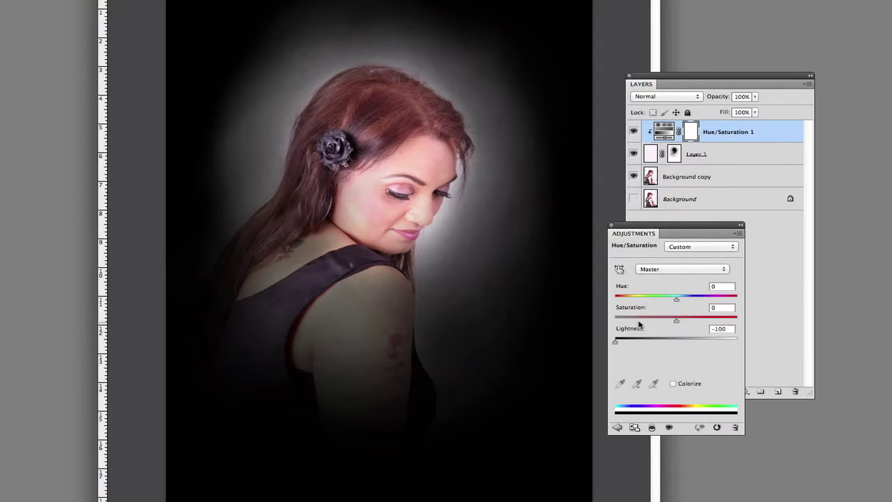
drag(616, 342, 631, 343)
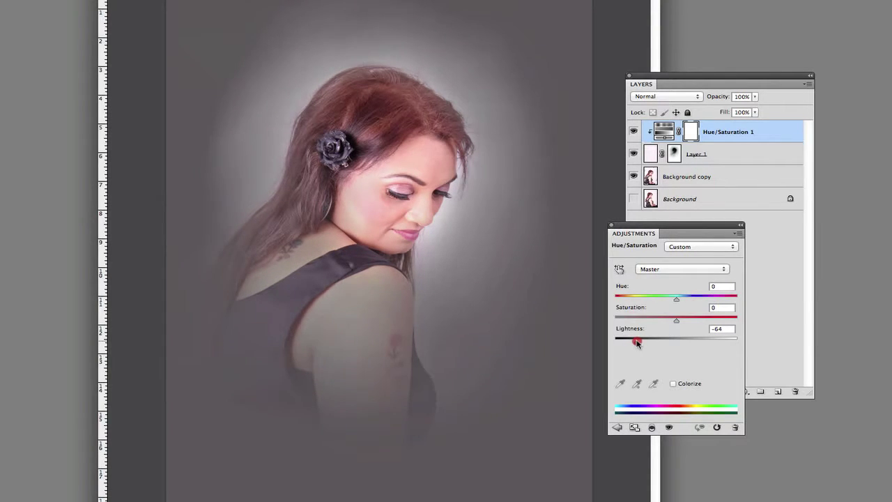
drag(638, 342, 643, 343)
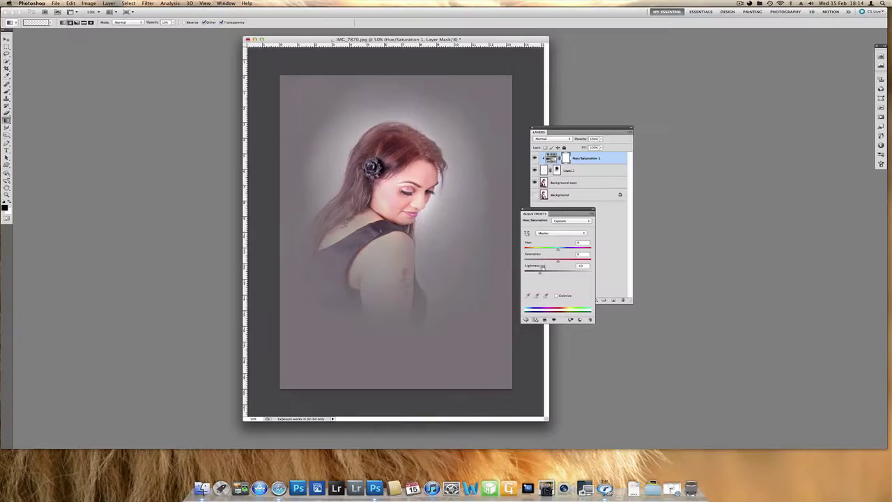
Smooth the mask of Layer 1 with a Gaussian Blur, raising the radius beyond 30.9 pixels
click(566, 171)
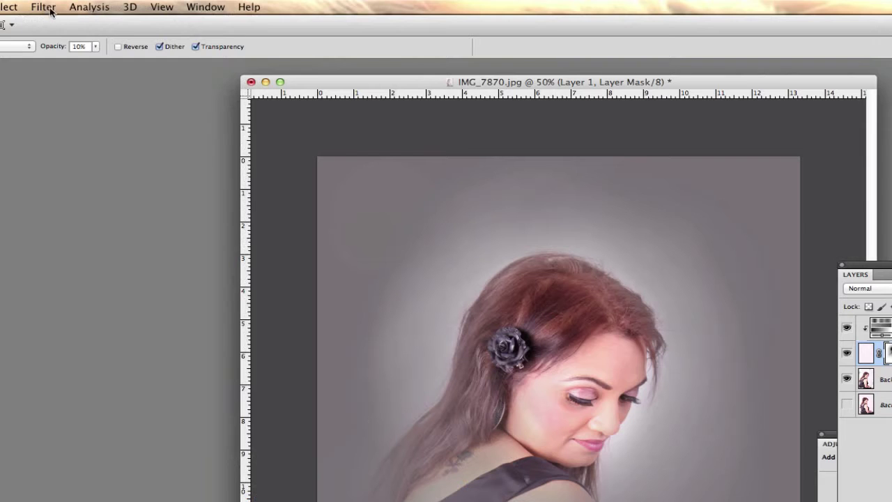
click(148, 3)
mouse_move(198, 73)
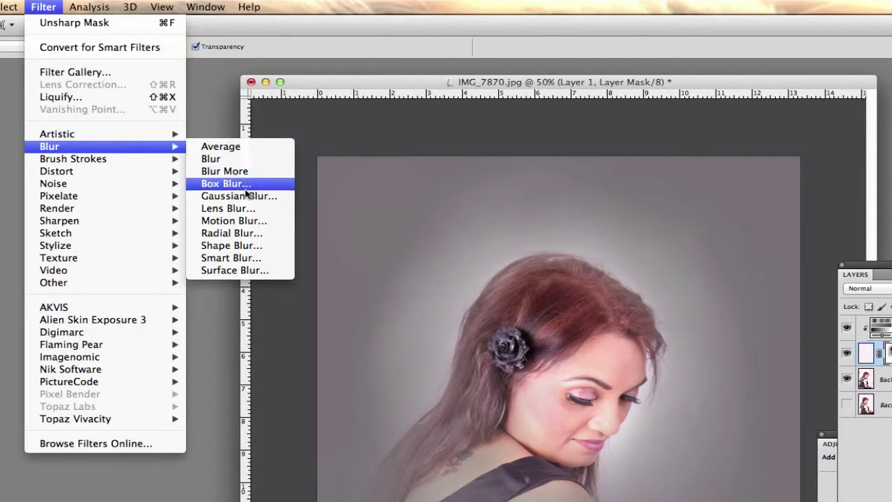
click(253, 196)
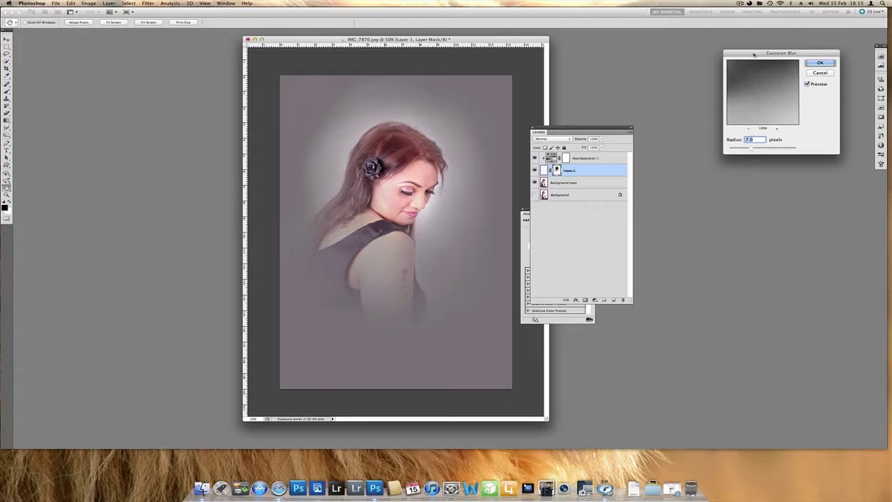
drag(754, 54, 553, 162)
drag(539, 257, 564, 257)
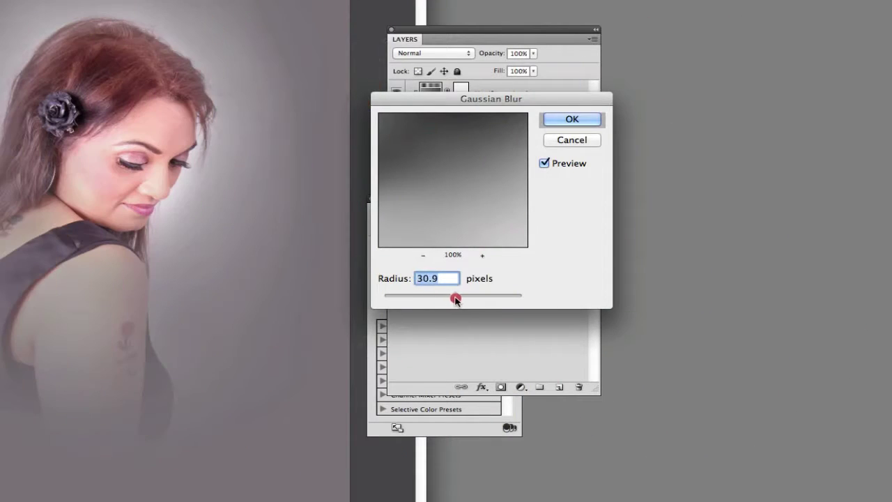
drag(456, 300, 470, 299)
drag(532, 96, 554, 159)
click(592, 179)
Reopen the Hue/Saturation 1 adjustment and lower Lightness below -66 for a dark grey backdrop
click(379, 251)
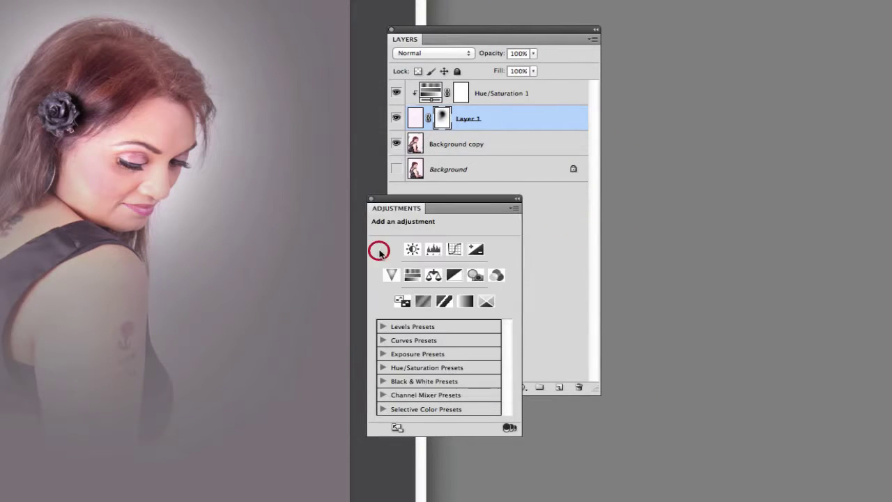
click(432, 91)
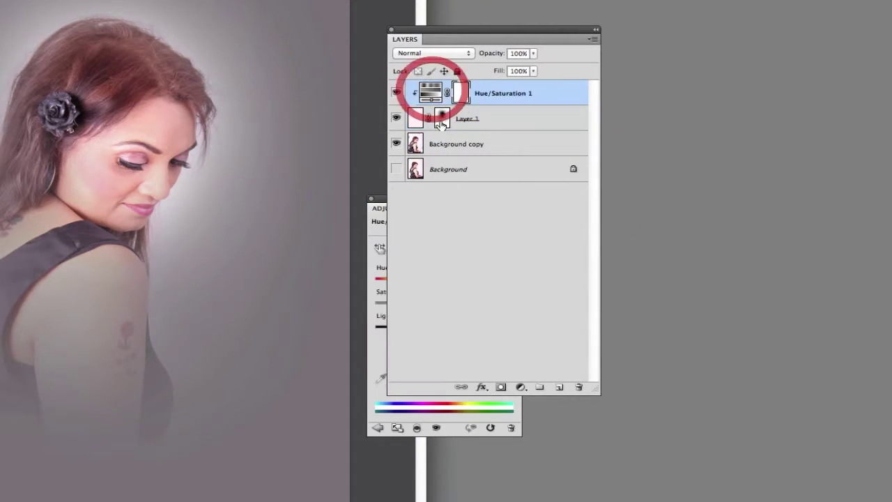
click(376, 345)
click(403, 333)
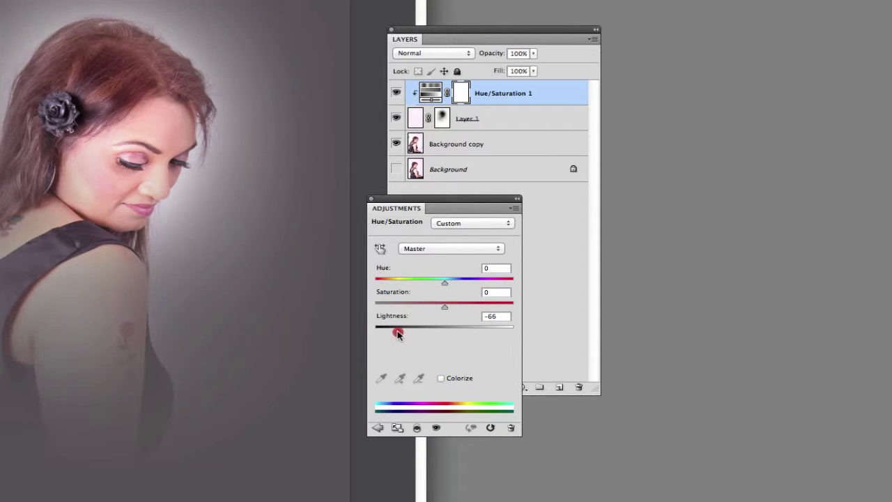
drag(397, 335, 391, 336)
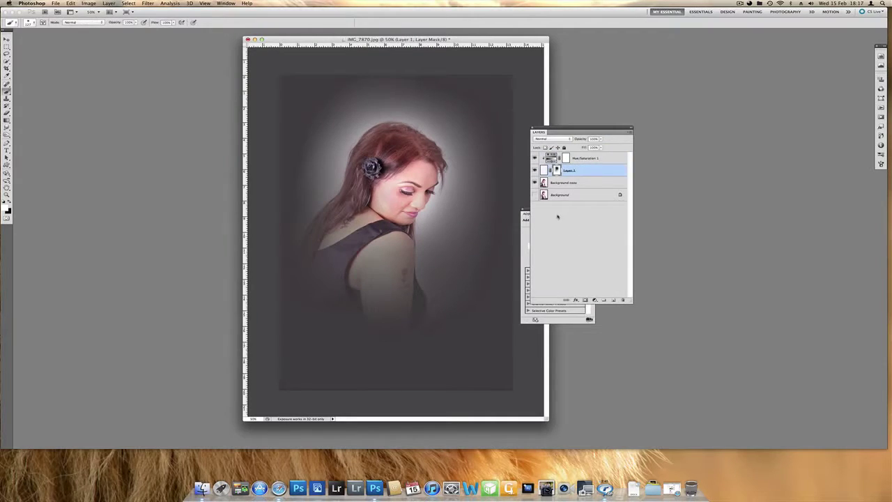
Enlarge the portrait to 100% and move the Layers and Adjustments panels away from the figure
key(super+plus)
key(super+equal)
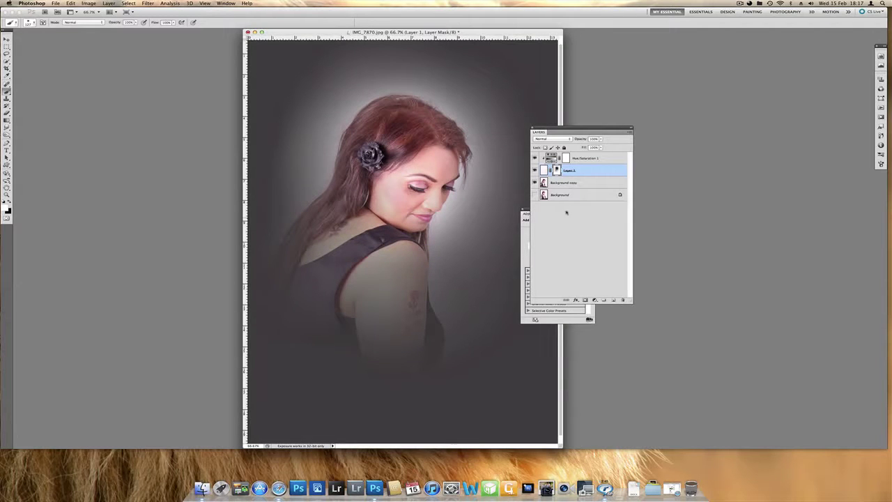
key(super+equal)
drag(575, 128, 687, 158)
drag(580, 211, 839, 48)
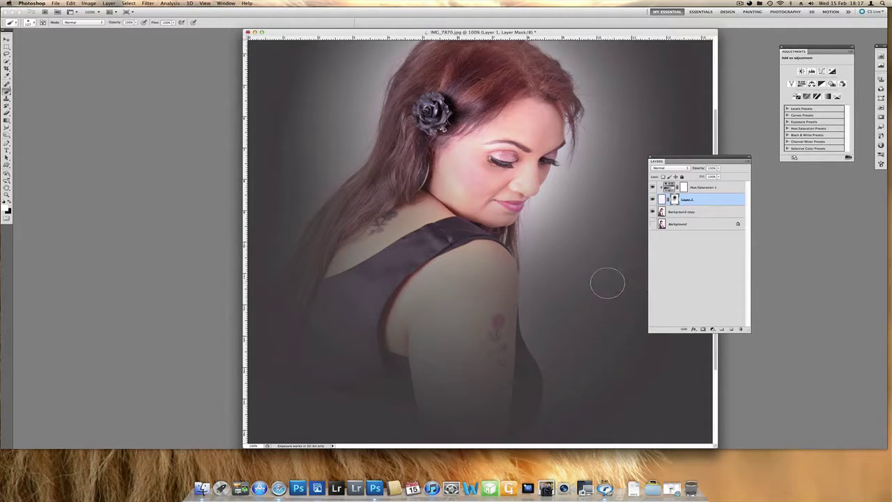
Reduce the portrait view to 66.7% and make the original Background layer visible again
drag(565, 249, 553, 295)
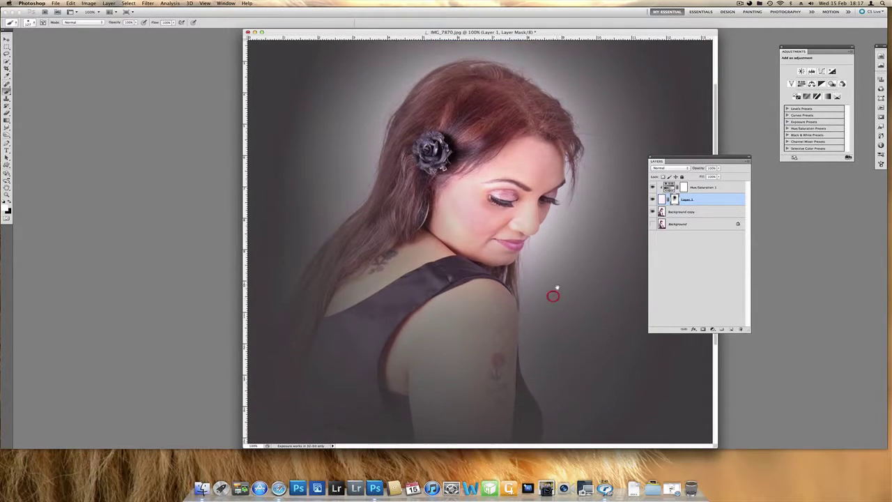
key(super+minus)
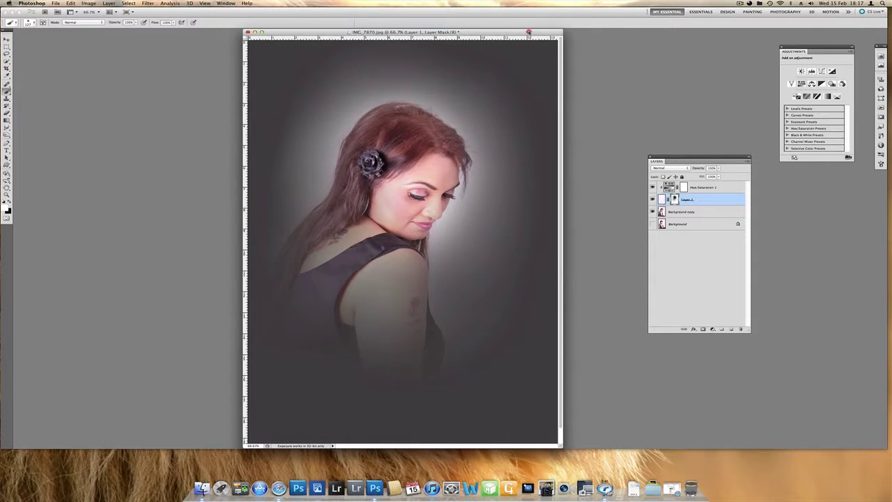
drag(528, 32, 599, 40)
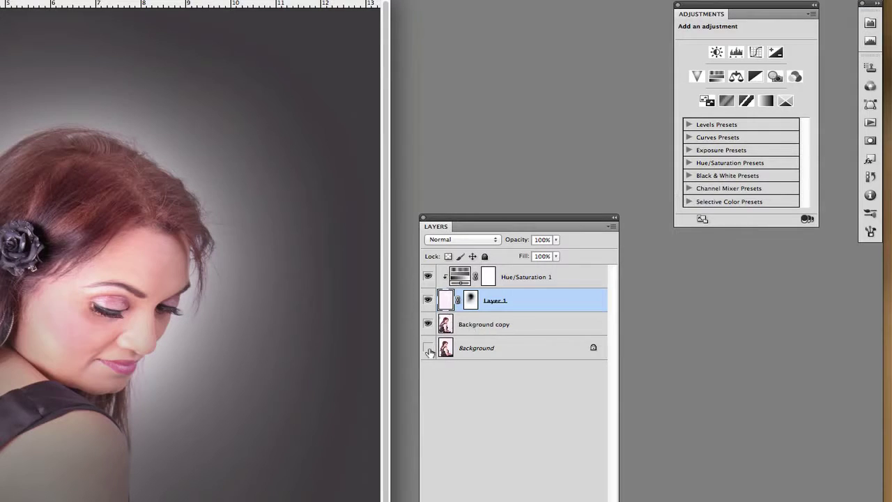
click(428, 348)
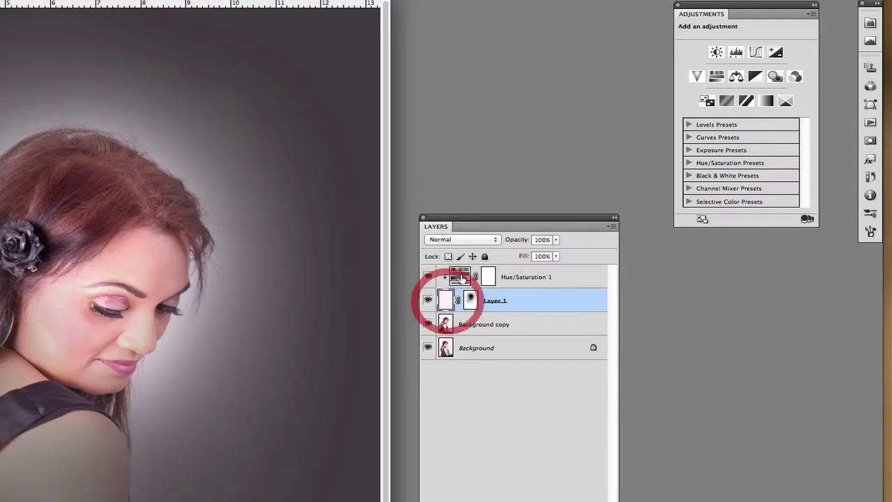
Try the Multiply blending mode on Layer 1, then return it to Normal
click(464, 240)
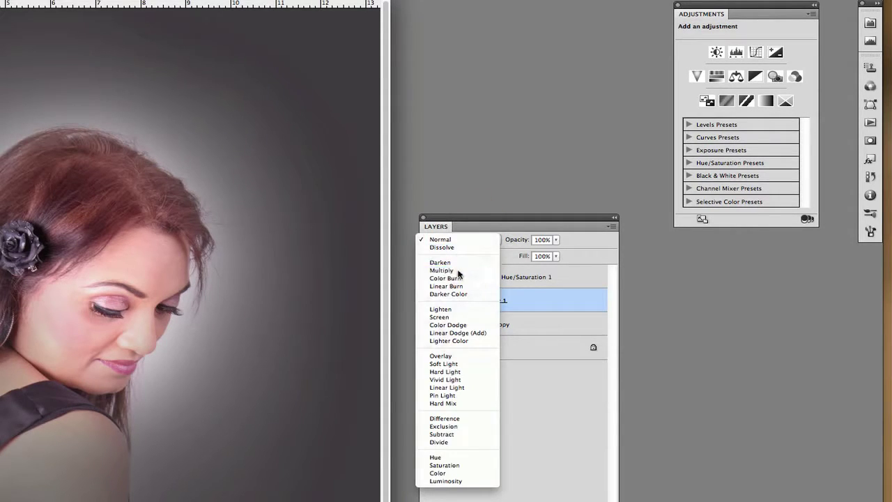
click(458, 272)
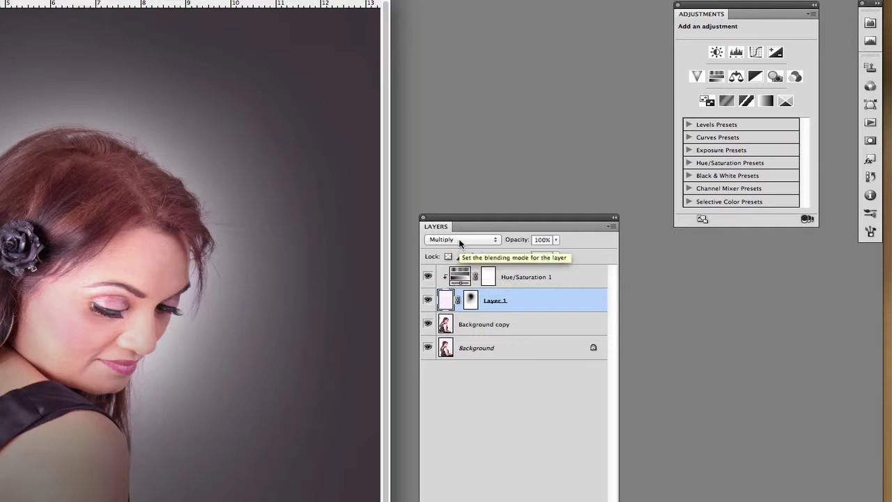
click(463, 240)
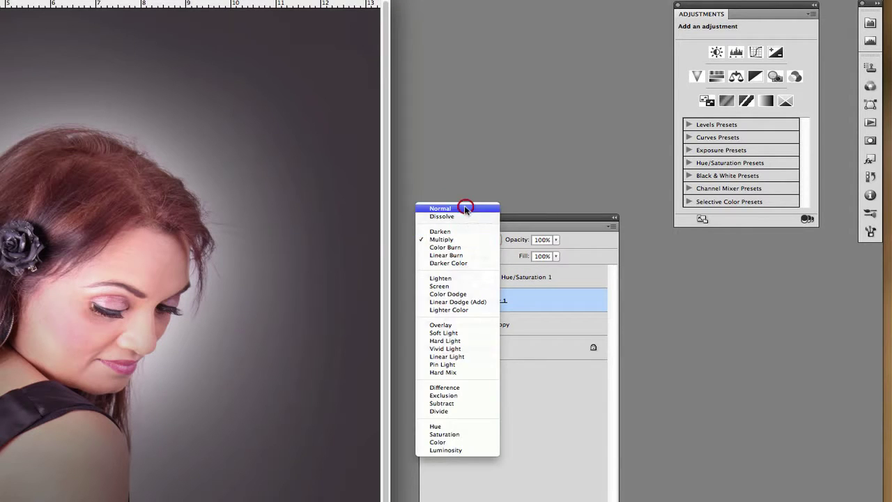
click(462, 203)
Try the Multiply blending mode on the Background copy layer, then restore Normal
click(470, 320)
click(462, 240)
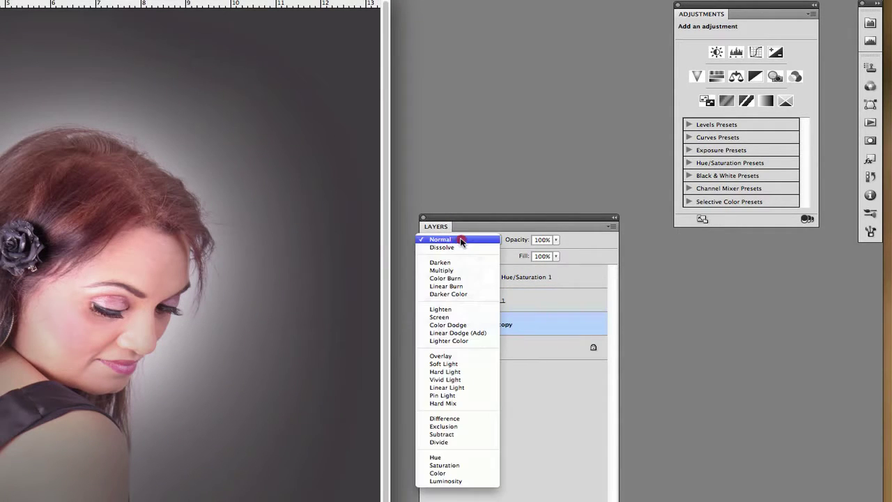
click(458, 273)
click(463, 239)
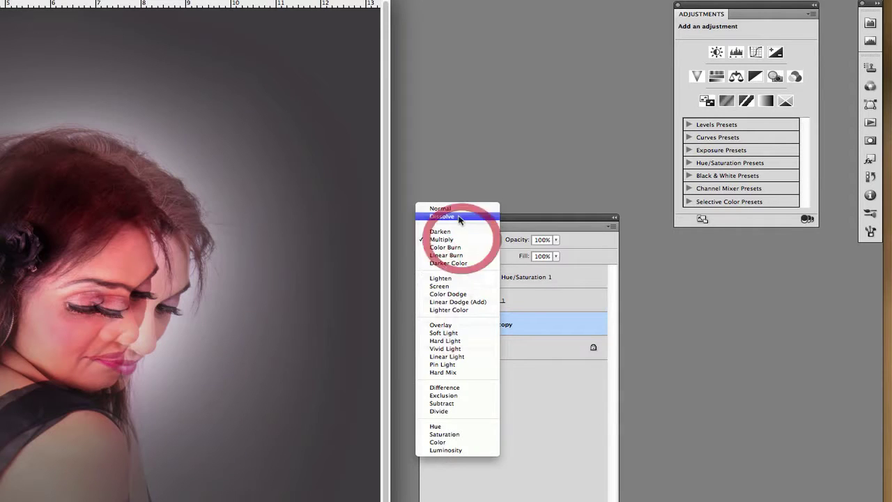
click(460, 203)
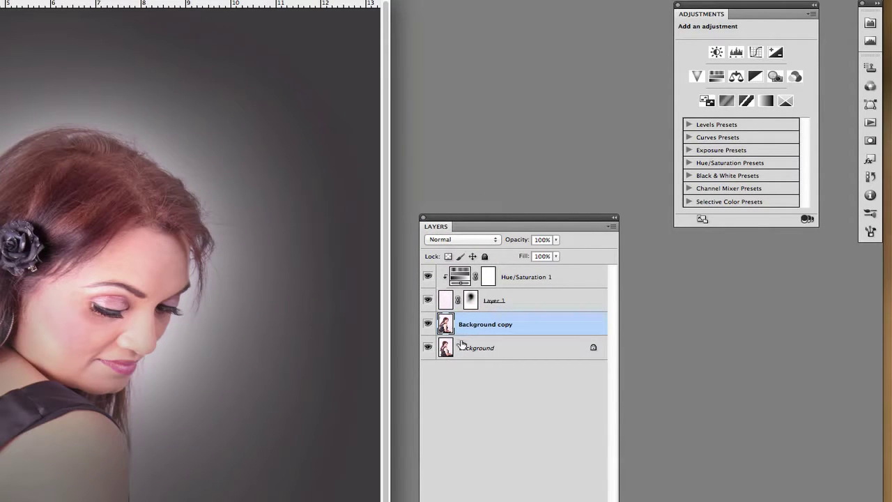
Tint the backdrop dark green in Hue/Saturation 1 with Hue +162 and Saturation +56, and fine-tune its Lightness
click(451, 301)
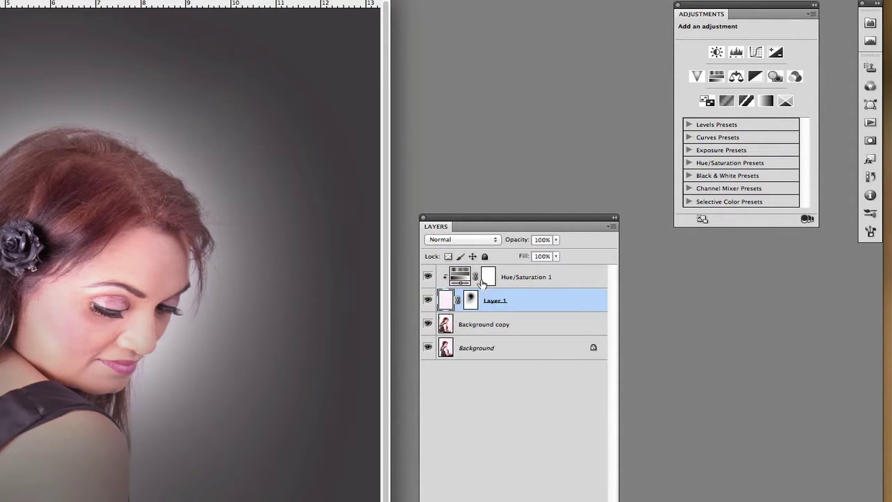
click(481, 282)
click(784, 93)
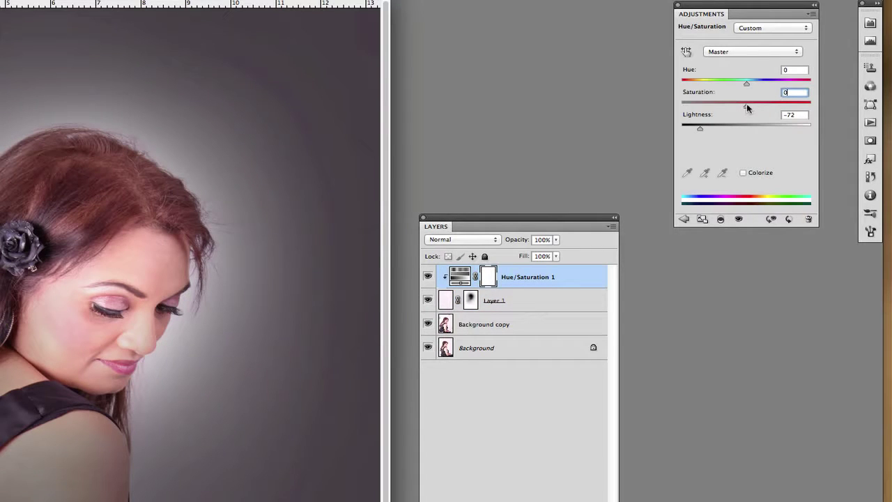
drag(747, 107, 807, 86)
click(759, 82)
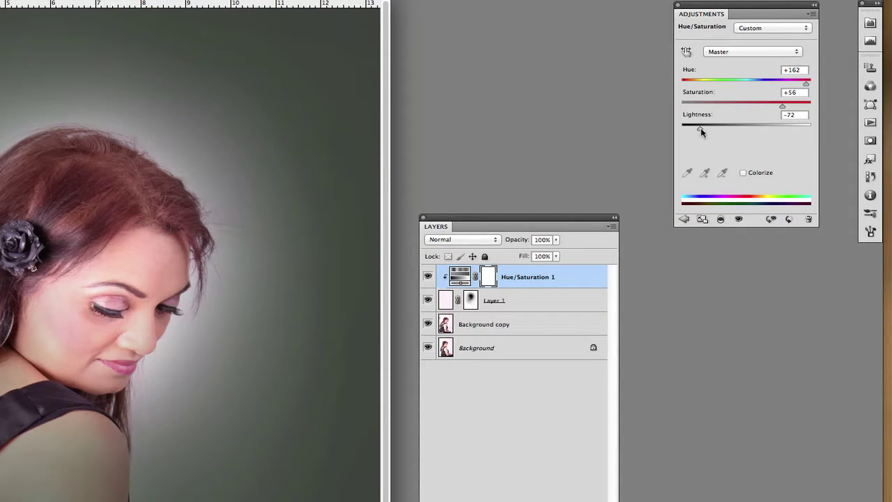
drag(700, 128, 700, 132)
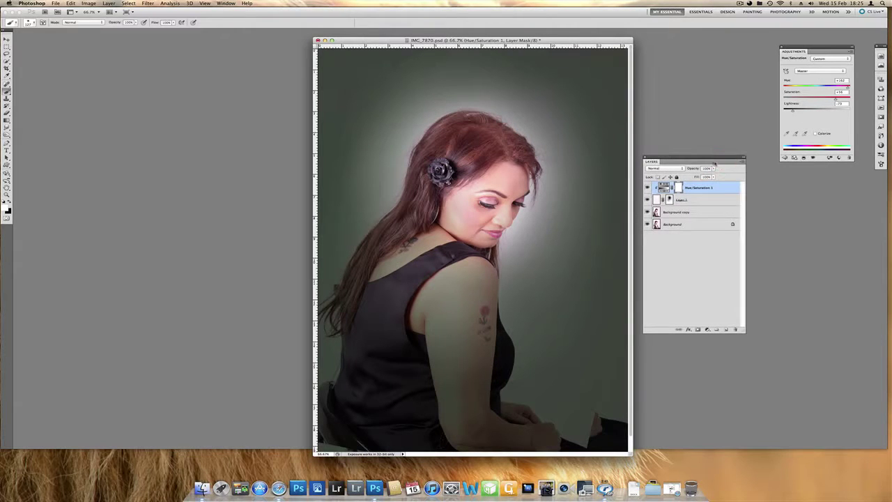
Draw a full-width Crop frame over the portrait that leaves out the hands and lap at the image's lower end
key(c)
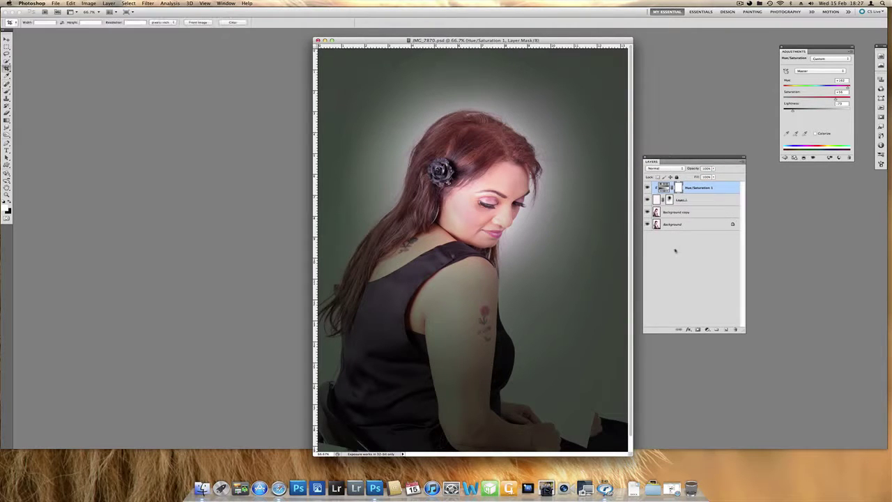
click(9, 68)
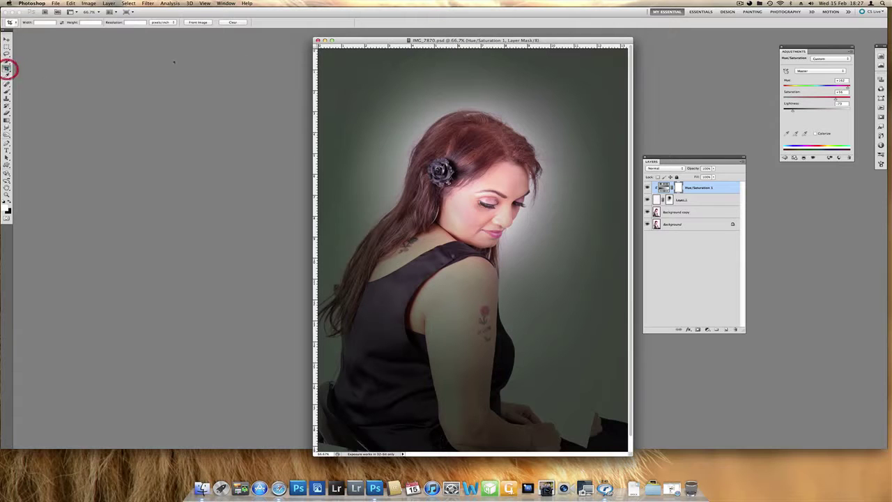
drag(318, 47, 481, 220)
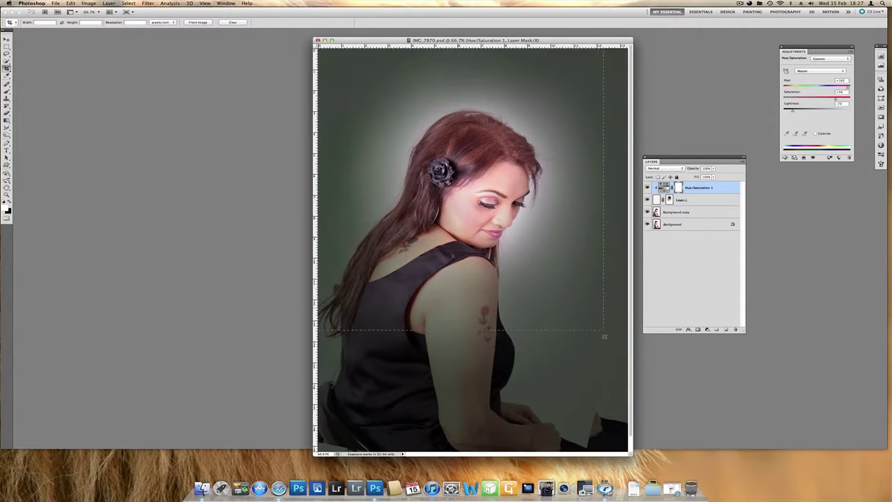
drag(618, 399, 625, 403)
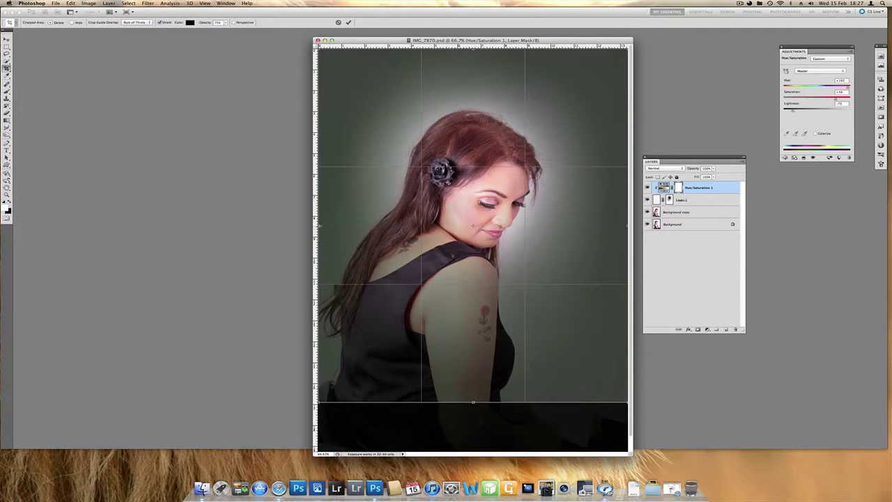
Tighten the crop frame at the image's left, upper and right edges around the figure and apply the crop
drag(318, 227, 347, 226)
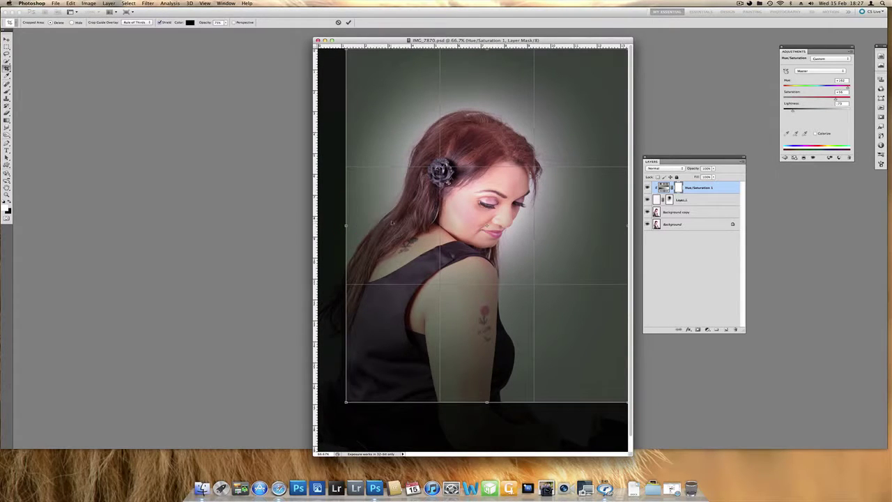
drag(487, 50, 488, 63)
mouse_move(347, 233)
mouse_down()
mouse_move(362, 233)
mouse_move(352, 232)
mouse_up()
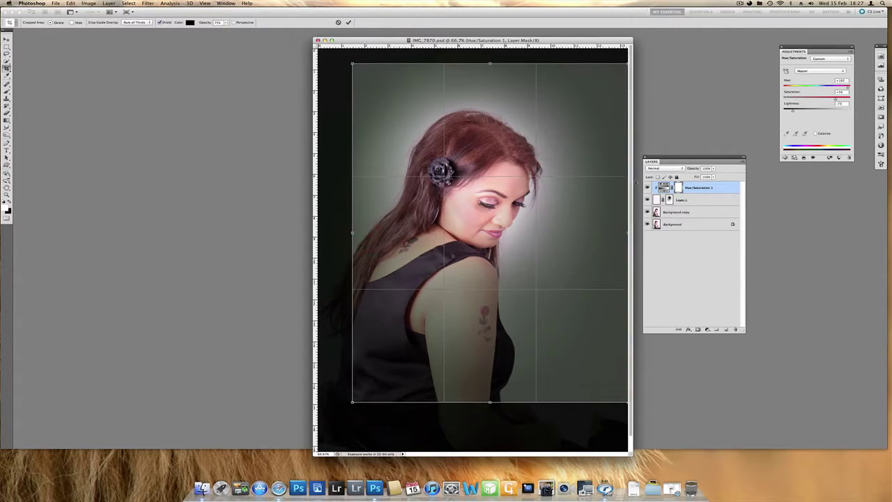
drag(628, 233, 622, 233)
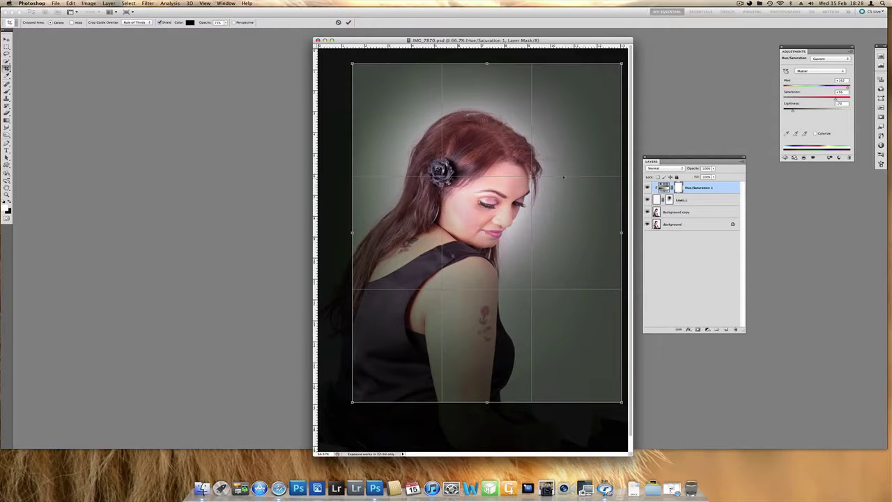
key(Return)
drag(547, 49, 580, 60)
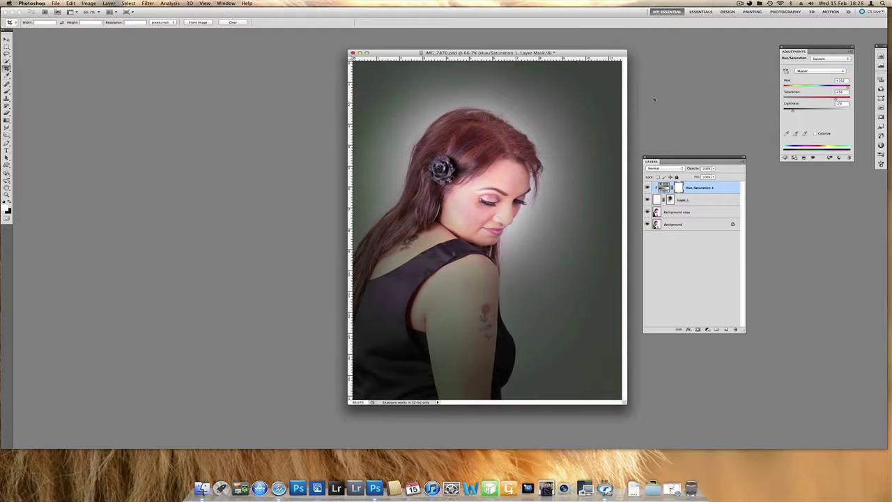
Flatten the cropped portrait into a single layer and duplicate the resulting Background layer
click(741, 163)
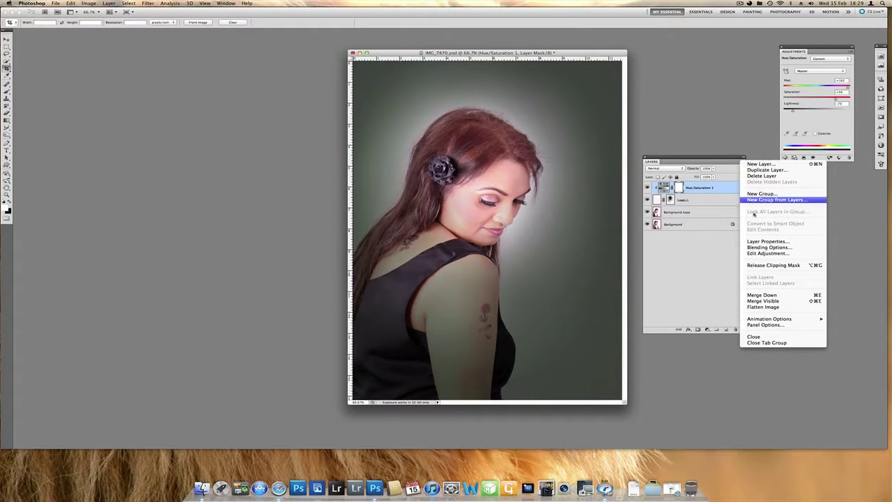
click(753, 307)
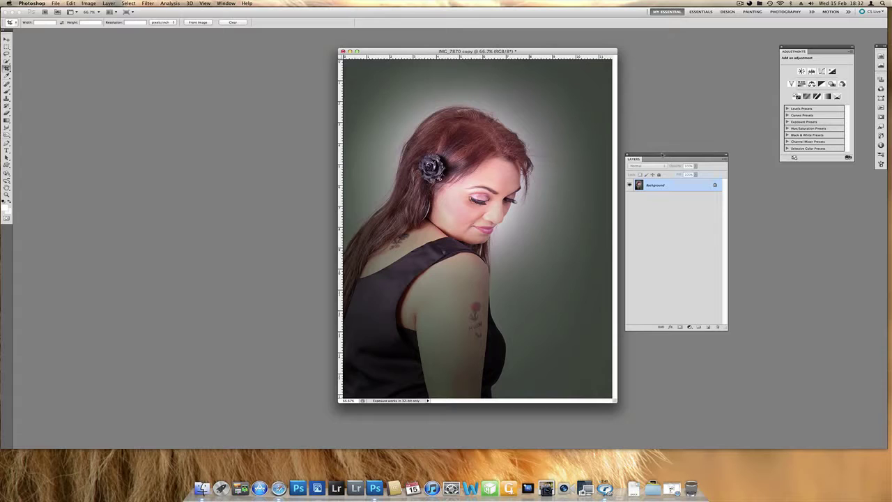
drag(666, 156, 586, 186)
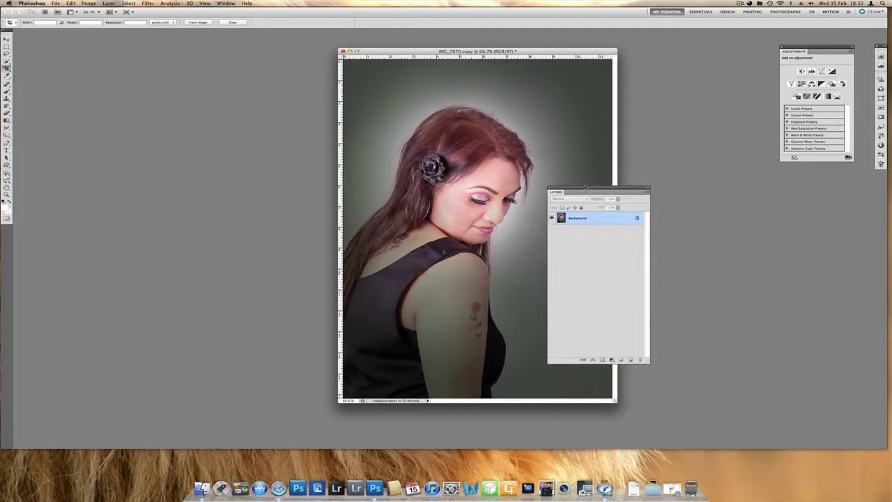
drag(571, 219, 629, 360)
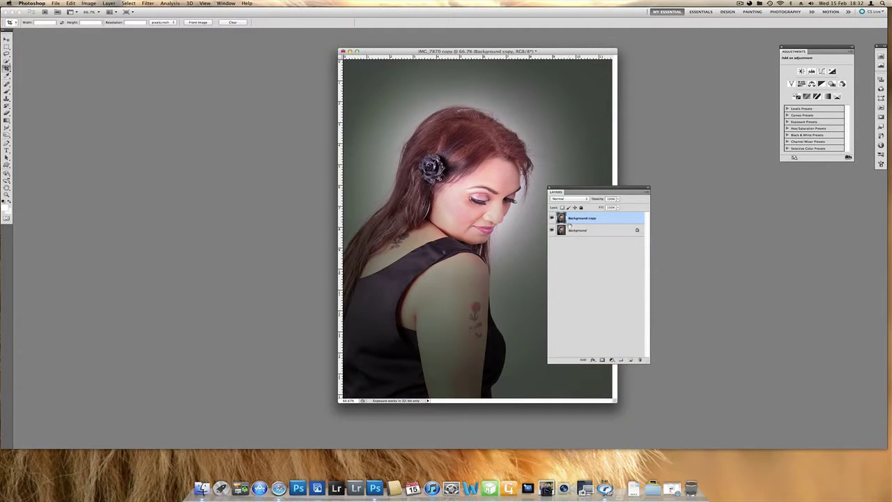
Add a Hue/Saturation adjustment above Background copy and lower the Reds saturation to -37 by sampling the facial skin
drag(820, 49, 610, 61)
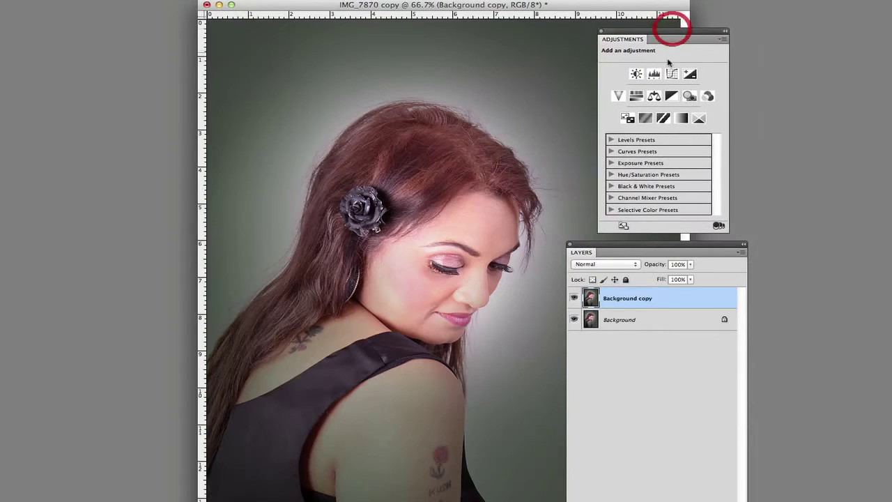
click(587, 103)
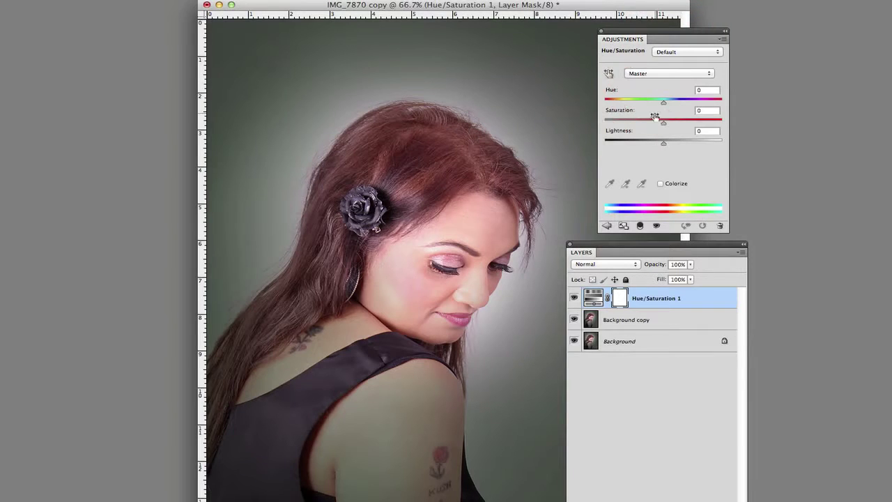
click(609, 74)
drag(490, 230, 461, 232)
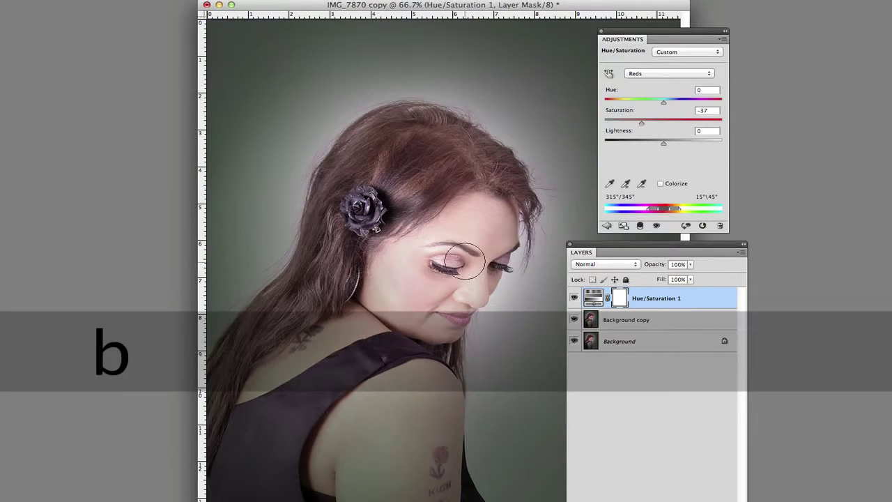
Paint black on the Hue/Saturation mask over the eyelid to restore the pink eyeshadow colour
key(x)
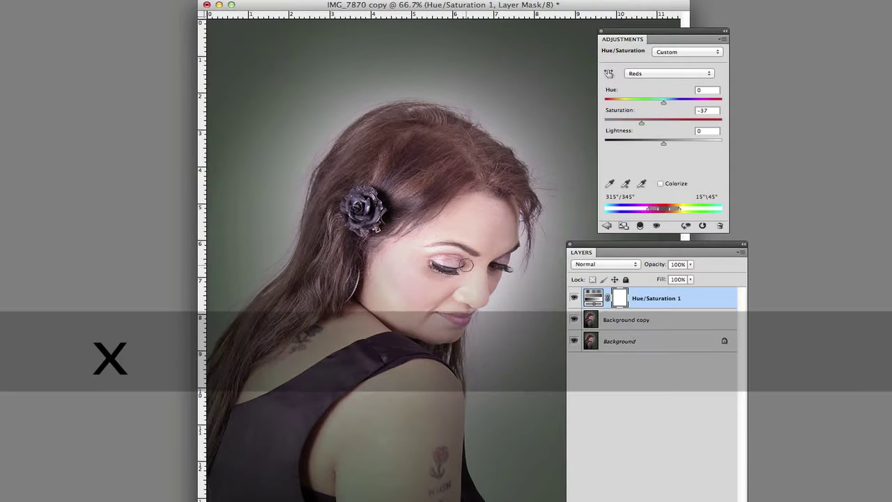
drag(460, 260, 438, 257)
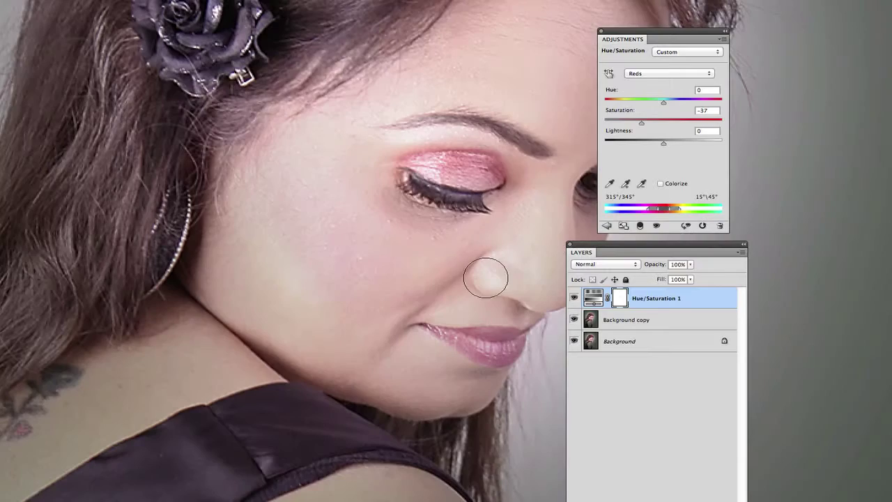
drag(486, 232, 480, 281)
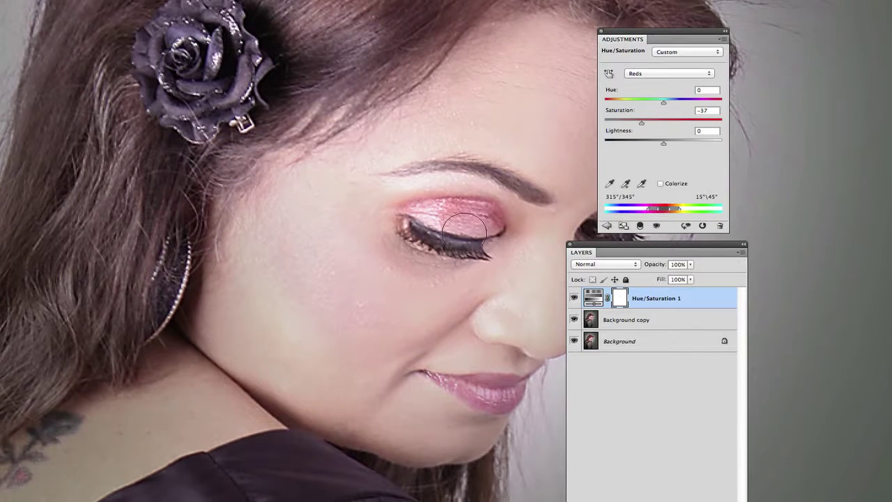
Paint black on the Hue/Saturation mask over the lips to restore the pink lipstick colour
drag(474, 336, 469, 298)
mouse_move(504, 350)
mouse_down()
mouse_move(463, 345)
mouse_move(516, 347)
mouse_move(518, 354)
mouse_move(500, 364)
mouse_move(451, 344)
mouse_up()
click(462, 344)
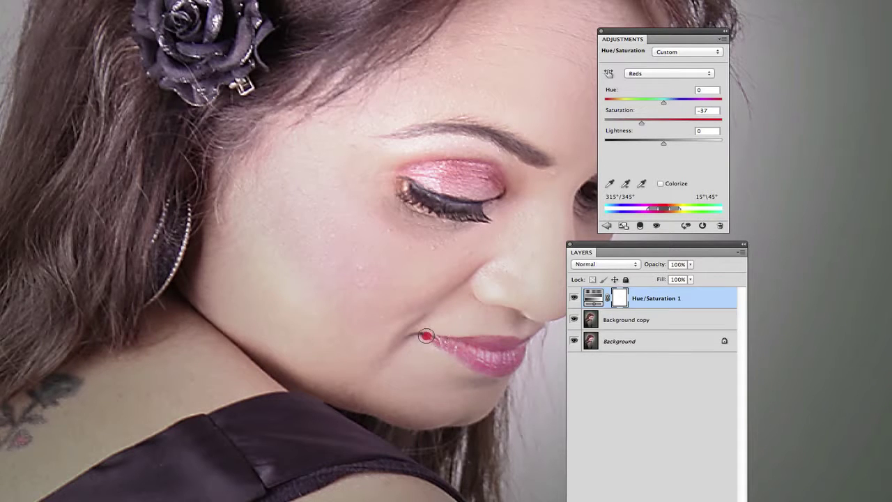
click(438, 327)
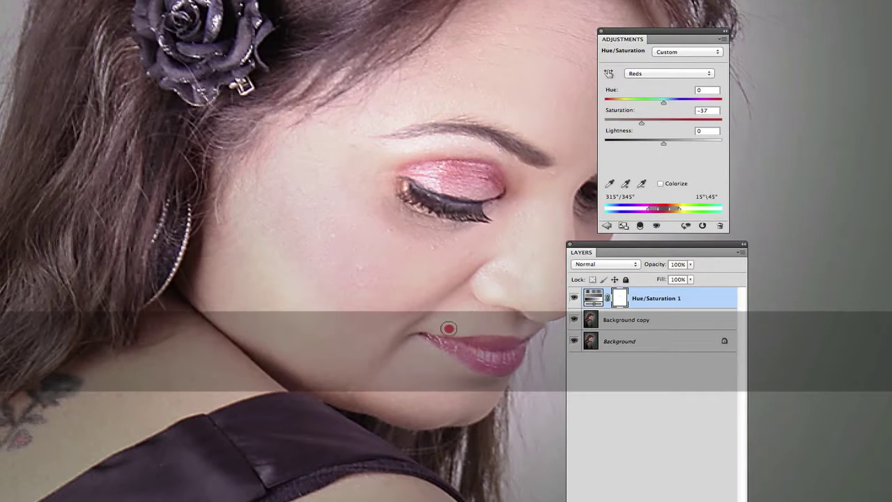
click(422, 347)
click(454, 368)
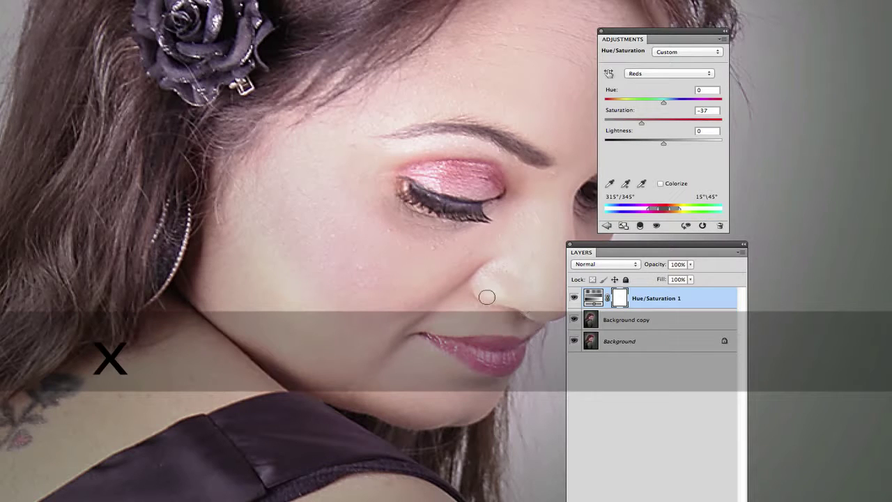
Paint black on the Hue/Saturation mask over the far eyelid to restore its pink eyeshadow
drag(656, 33, 724, 28)
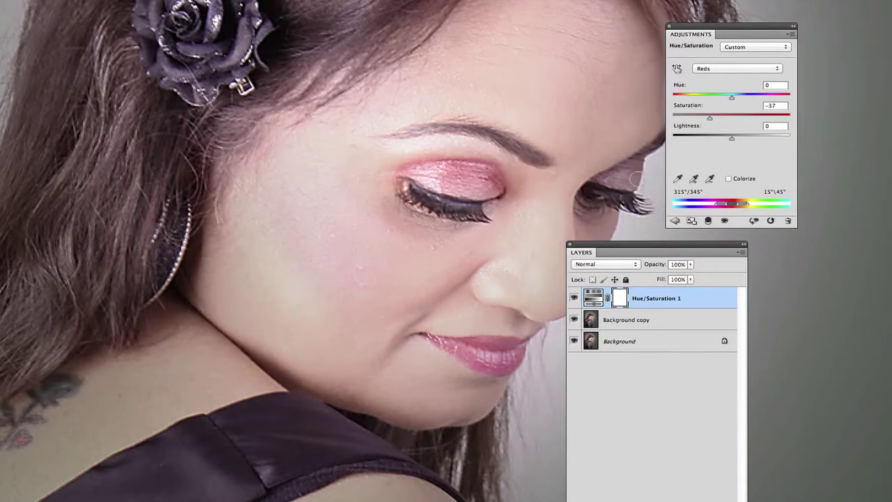
mouse_move(630, 181)
mouse_down()
mouse_move(632, 174)
mouse_move(611, 179)
mouse_move(634, 174)
mouse_up()
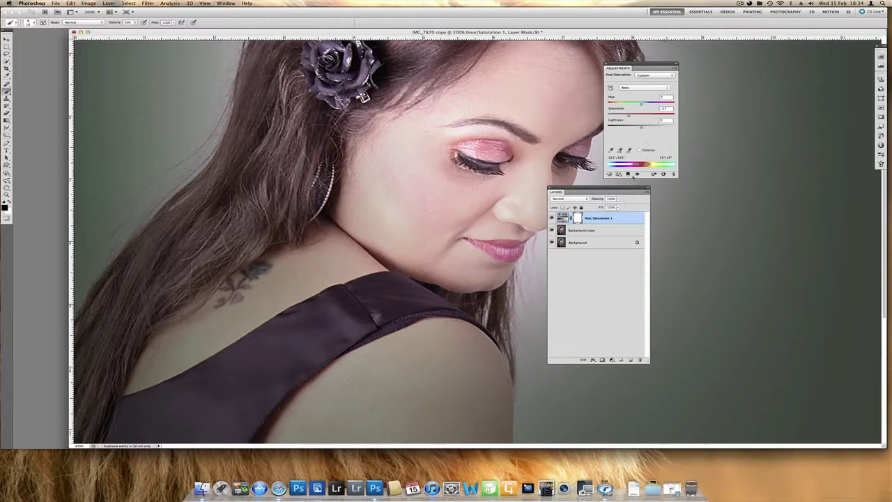
drag(592, 190, 625, 193)
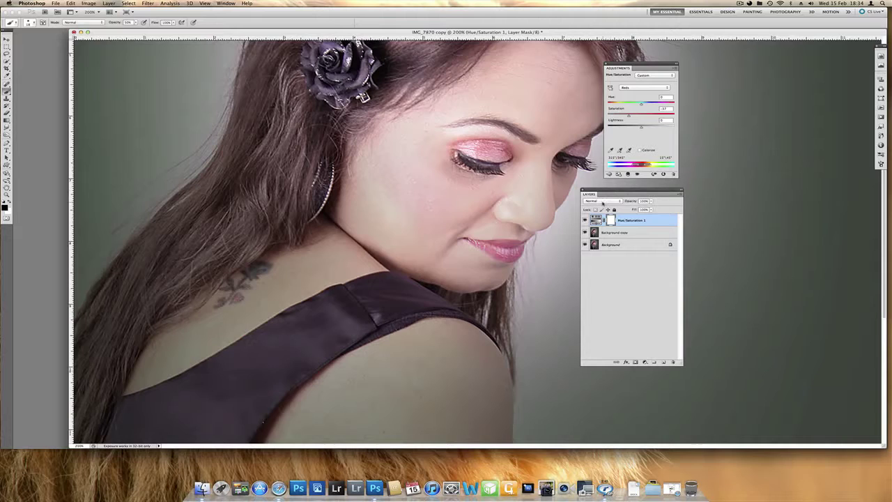
key(super+minus)
drag(459, 35, 664, 40)
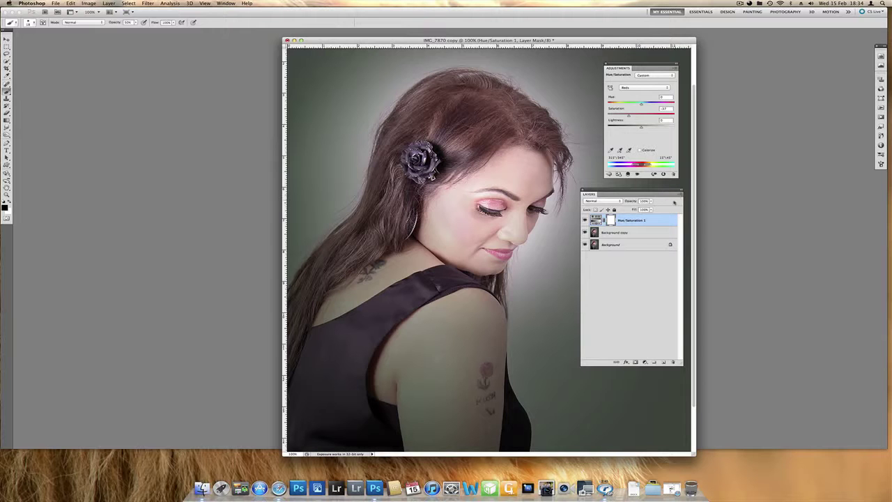
Paint black on the Hue/Saturation mask over the crown, side and long strands of the hair to restore its red tones
key(super+plus)
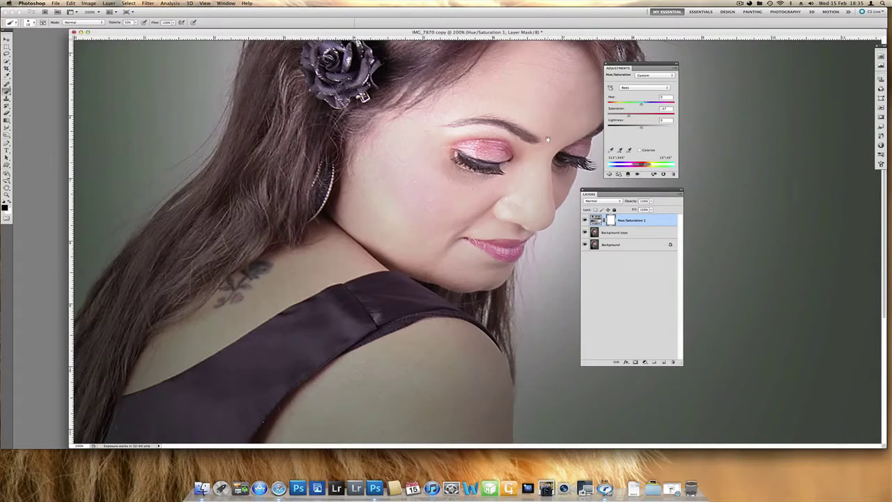
scroll(502, 125, up, 5)
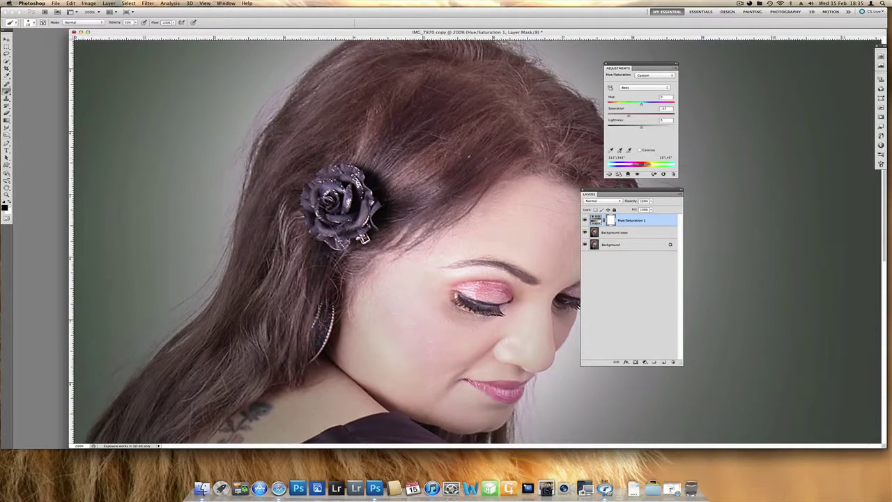
mouse_move(469, 158)
mouse_down()
mouse_move(500, 121)
mouse_move(438, 162)
mouse_move(456, 138)
mouse_move(413, 78)
mouse_move(356, 151)
mouse_move(354, 196)
mouse_up()
mouse_move(296, 219)
mouse_down()
mouse_move(239, 356)
mouse_move(288, 388)
mouse_move(265, 313)
mouse_move(258, 373)
mouse_move(236, 352)
mouse_move(165, 420)
mouse_up()
drag(539, 87, 571, 145)
drag(641, 65, 657, 55)
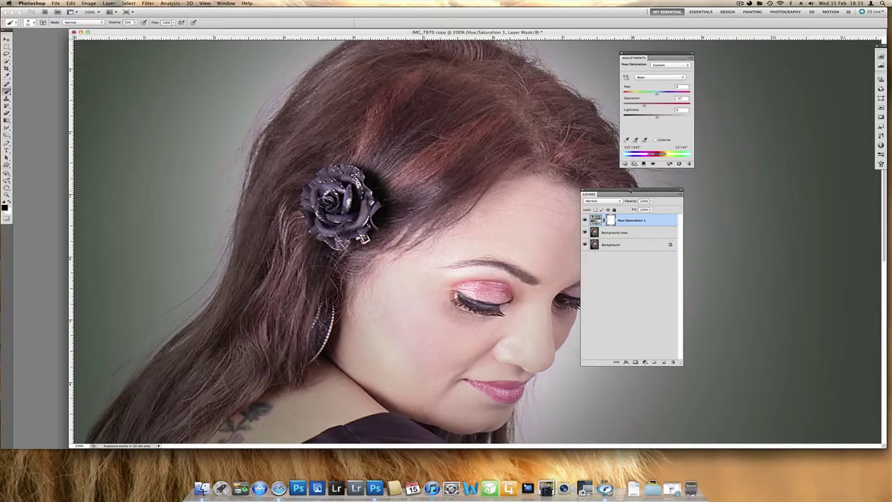
drag(630, 190, 659, 232)
click(547, 222)
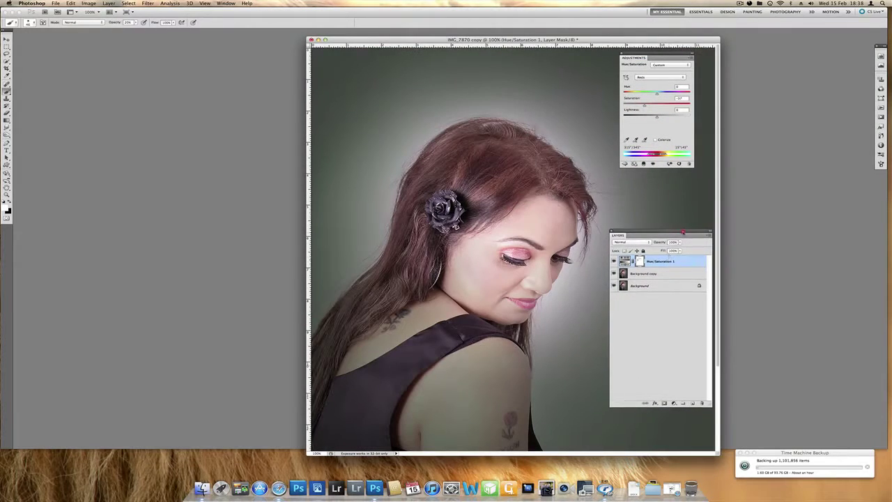
Flatten the portrait with its Hue/Saturation adjustment into a single layer and duplicate the resulting Background layer
drag(683, 232, 671, 224)
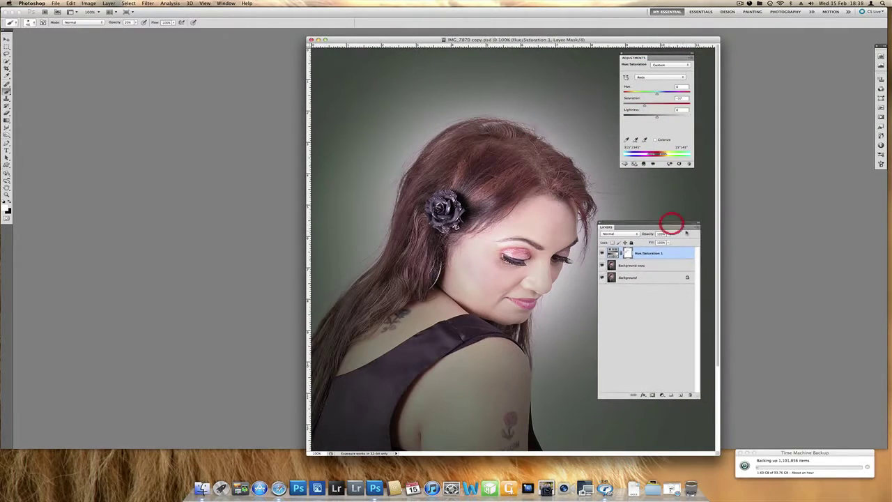
click(693, 227)
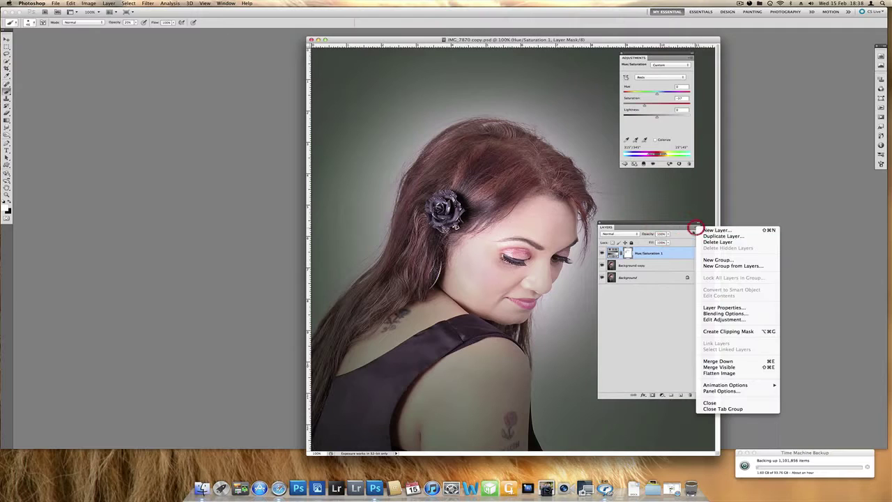
click(717, 373)
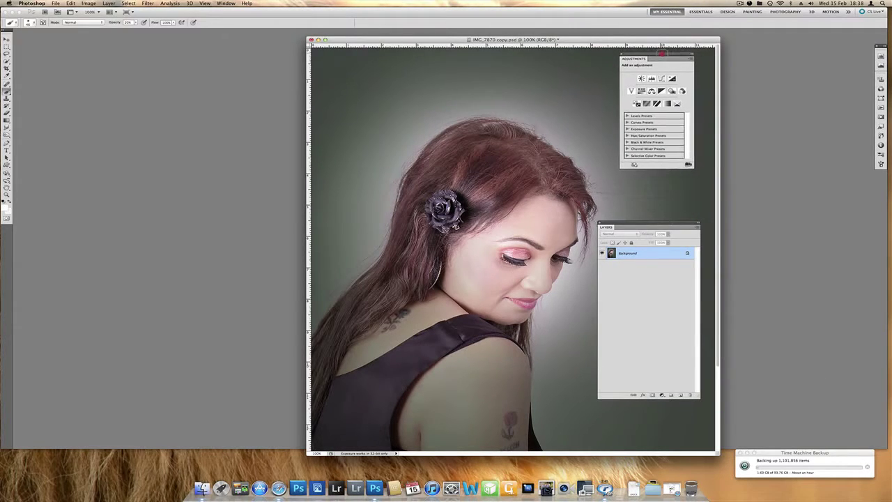
drag(645, 58, 813, 56)
drag(650, 227, 652, 228)
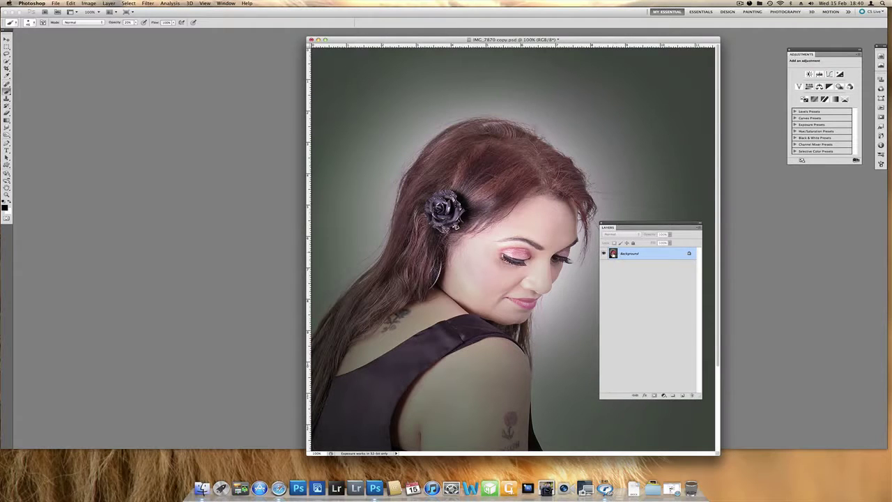
drag(615, 255, 683, 395)
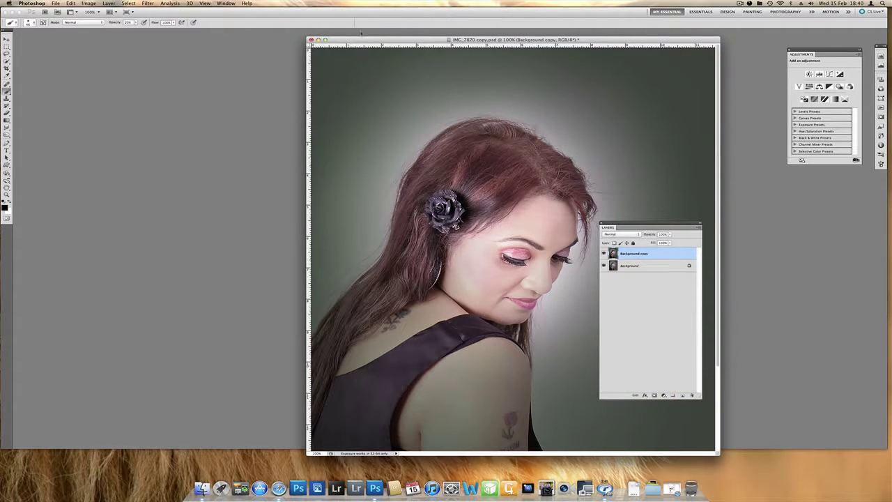
Open the Imagenomic Portraiture filter on Background copy and set the Detail Smoothing threshold to 4
drag(374, 42, 109, 36)
drag(621, 224, 416, 161)
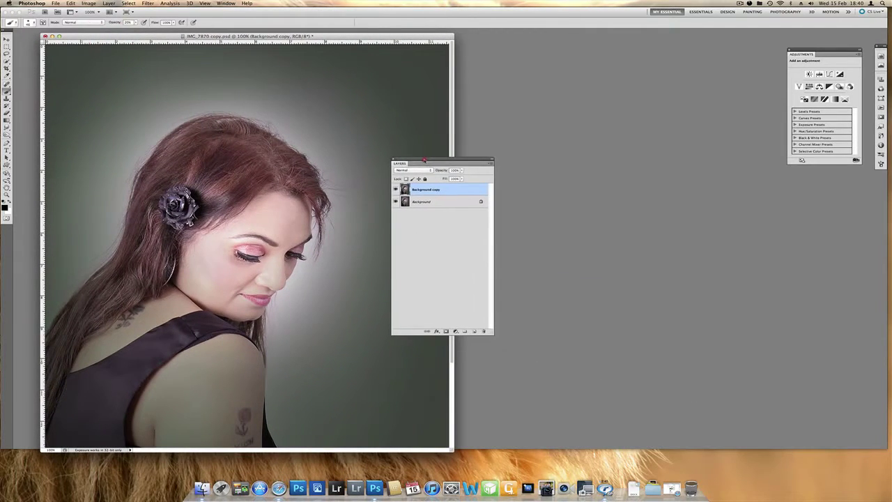
click(80, 0)
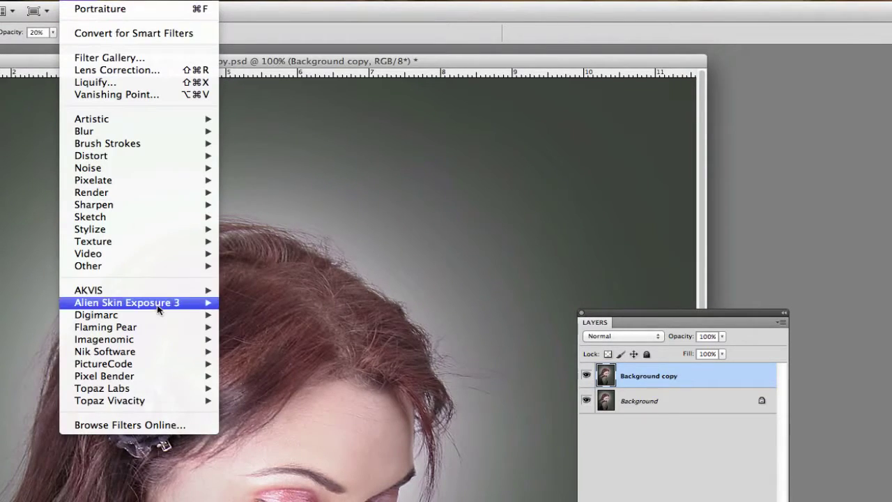
mouse_move(193, 341)
click(240, 352)
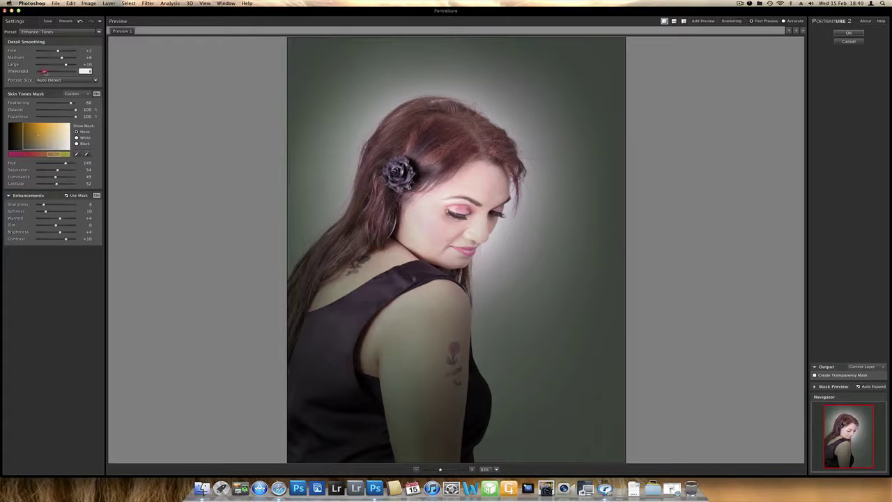
click(52, 72)
click(471, 469)
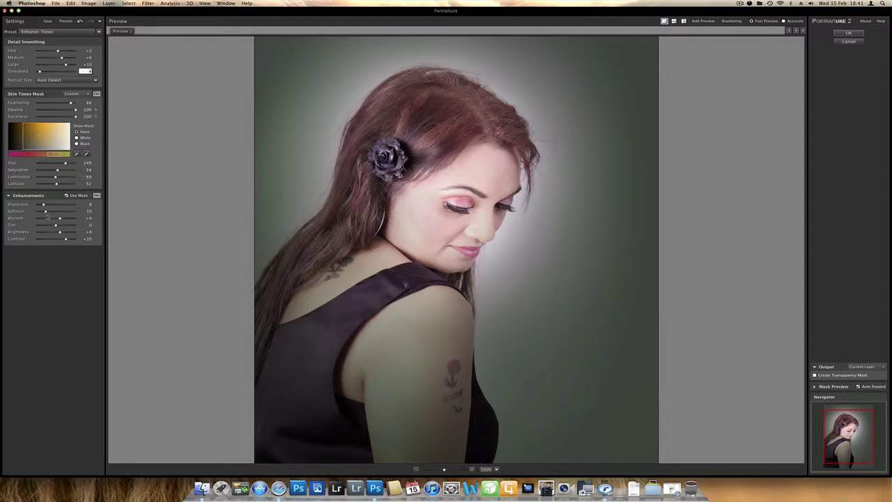
Set Portraiture's Sharpness to 22, Brightness to +10 and Contrast to +16 and apply the filter
drag(44, 206, 59, 206)
drag(60, 232, 70, 232)
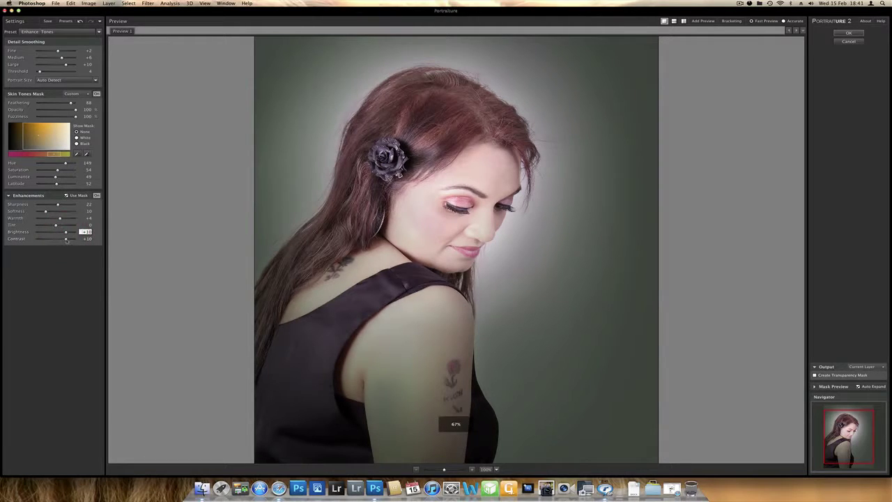
click(66, 240)
drag(69, 240, 72, 241)
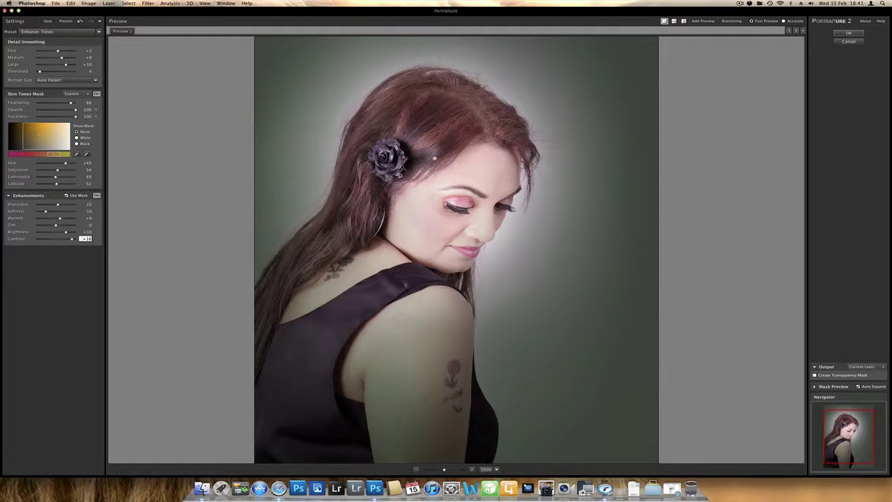
click(849, 33)
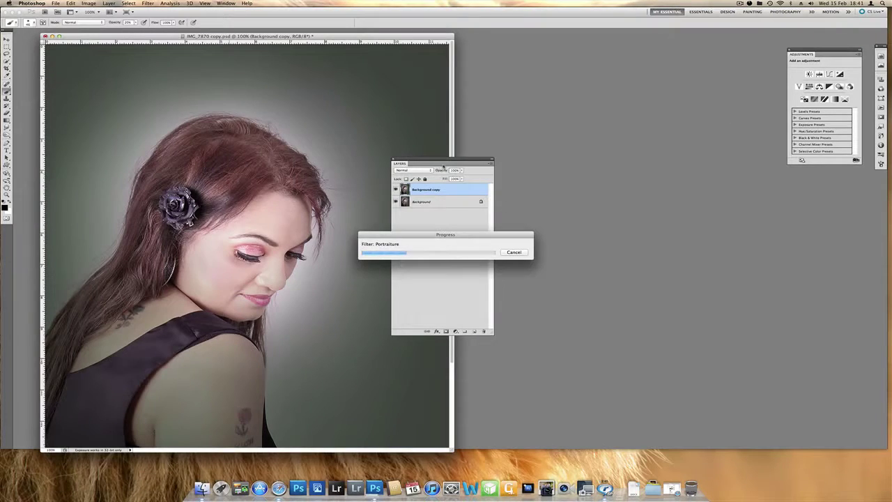
Darken the near eyebrow on Background copy with a small Burn tool brush, using Midtones at 50% exposure with Protect Tones on
drag(439, 159, 439, 160)
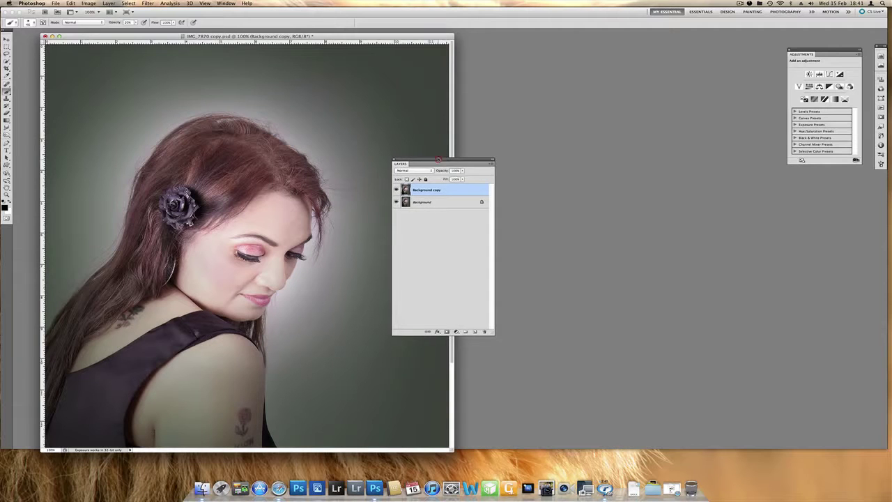
drag(422, 40, 612, 42)
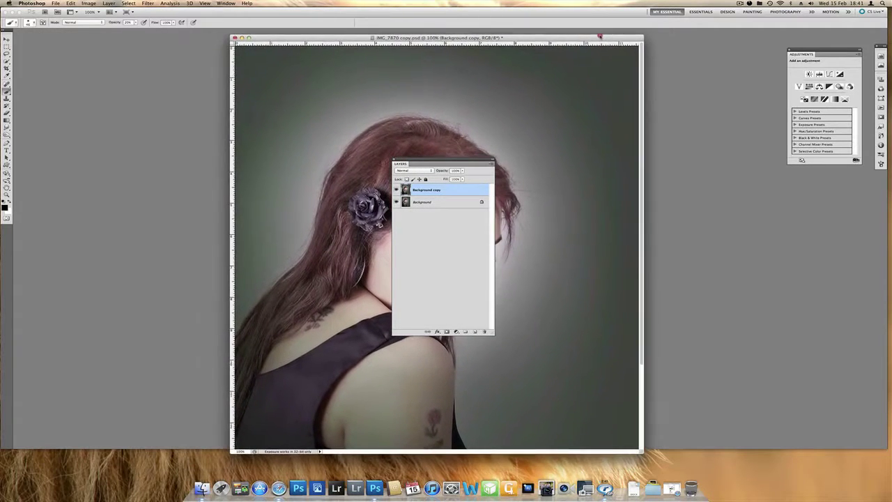
drag(487, 160, 625, 130)
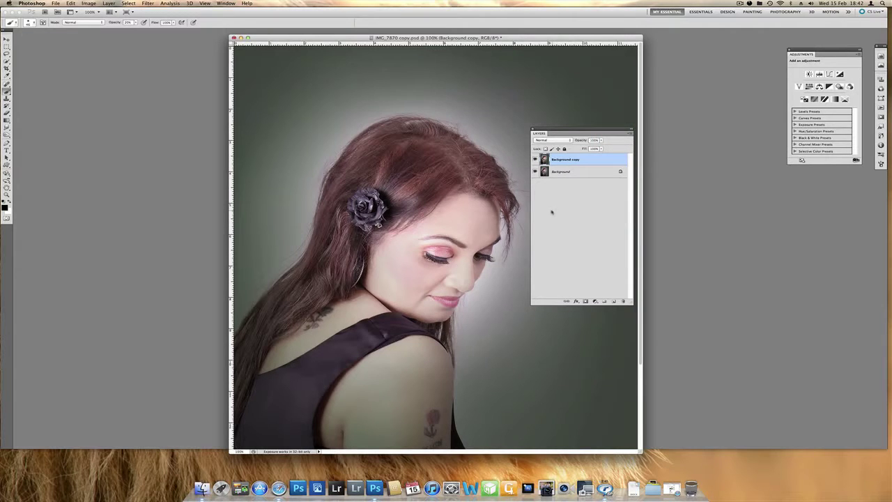
key(super+plus)
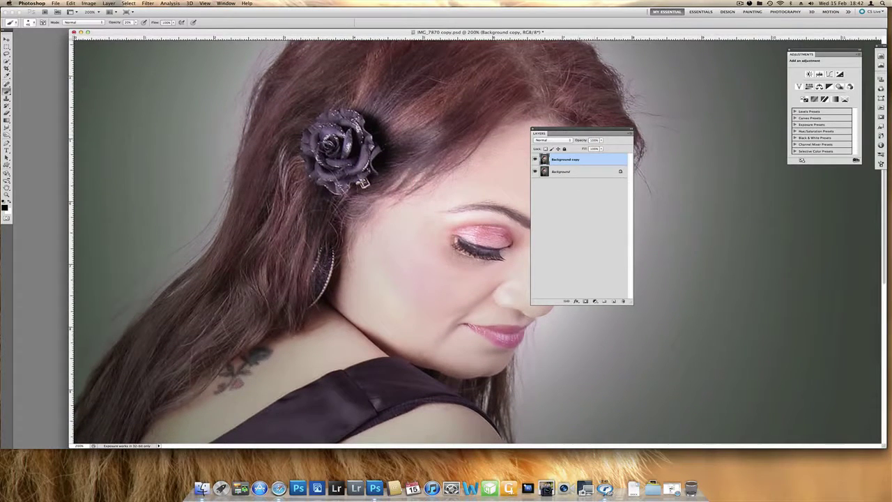
drag(578, 130, 668, 202)
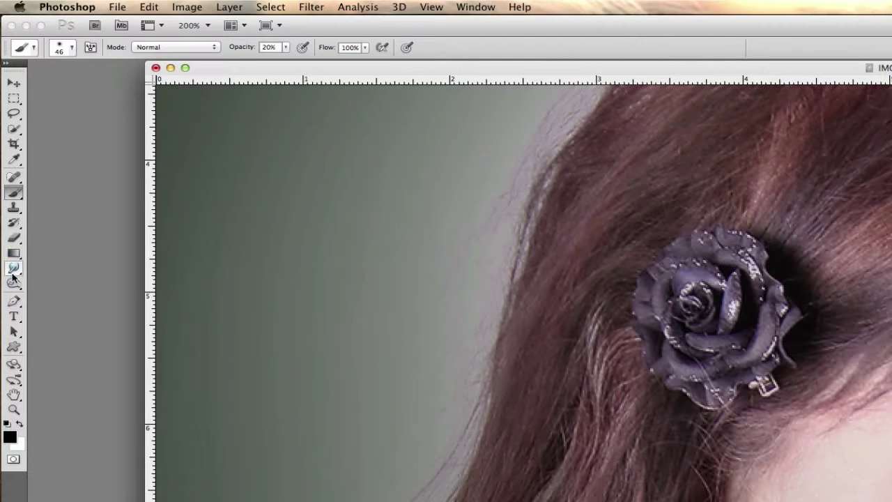
click(7, 135)
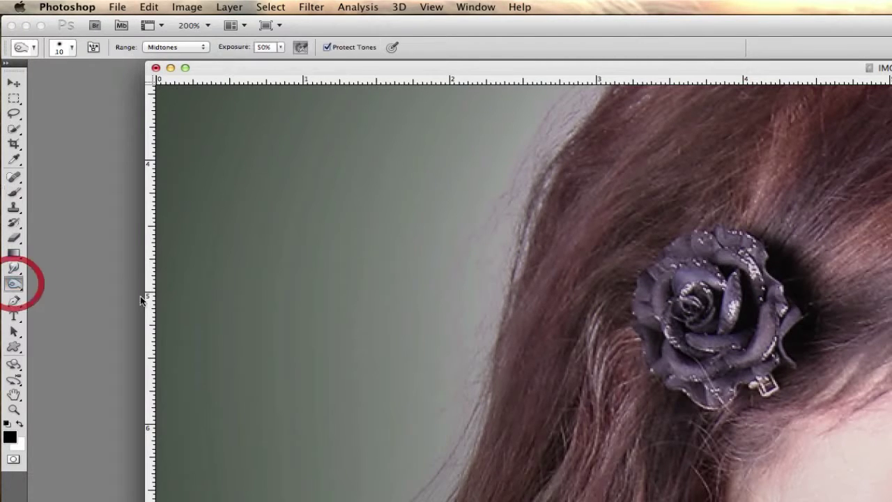
key(bracketleft)
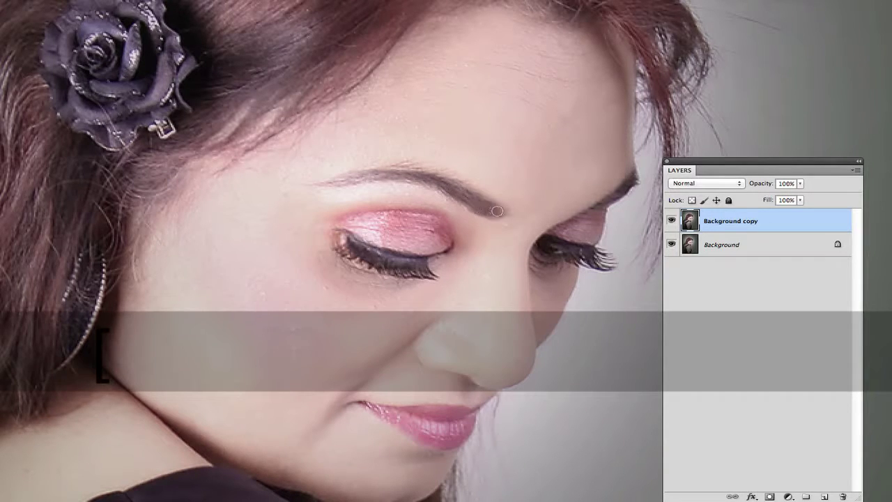
mouse_move(496, 211)
mouse_down()
mouse_move(429, 179)
mouse_move(334, 183)
mouse_up()
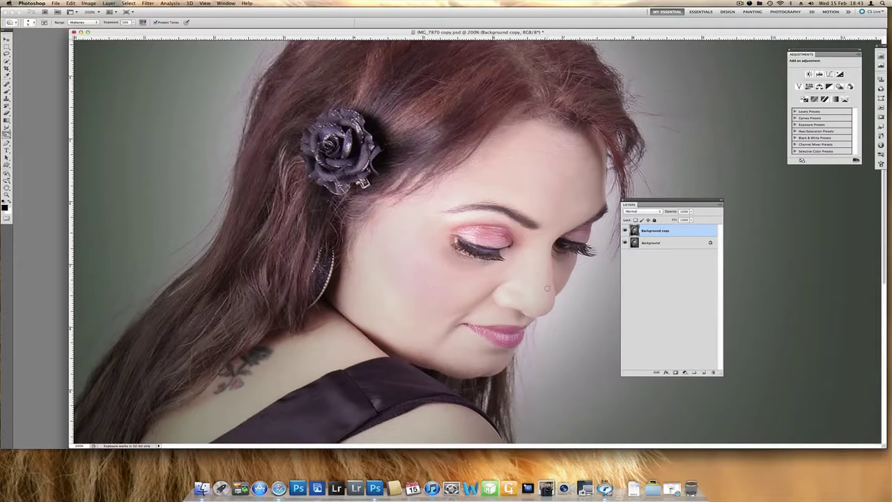
Flatten the smoothed portrait into a single Background layer and display the whole image
click(714, 206)
click(739, 354)
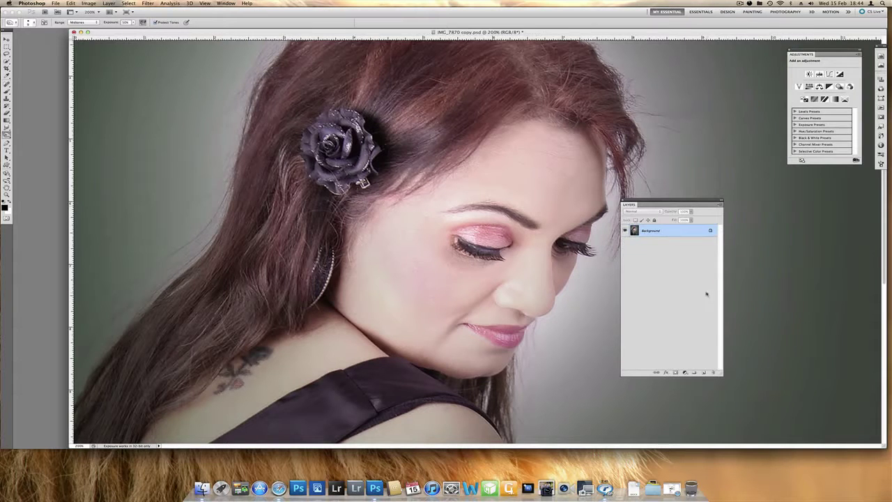
key(super+minus)
drag(458, 32, 620, 41)
drag(660, 197, 690, 177)
key(super+0)
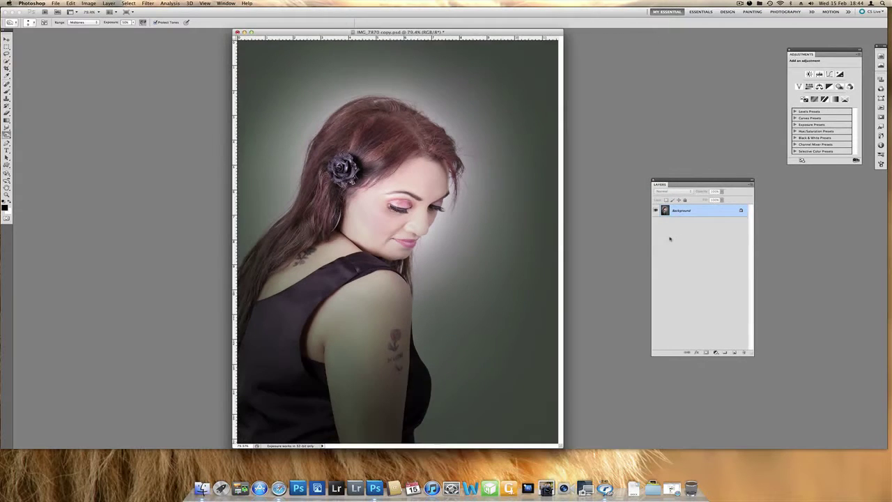
drag(544, 32, 581, 39)
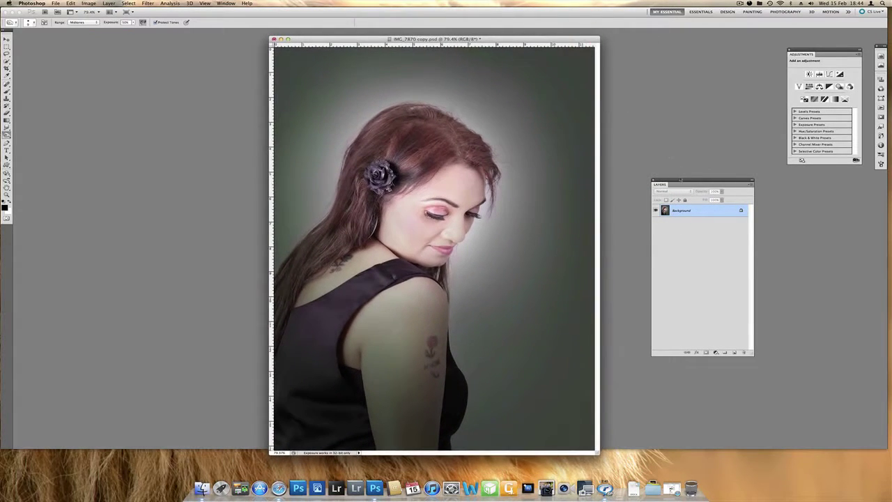
drag(679, 180, 637, 146)
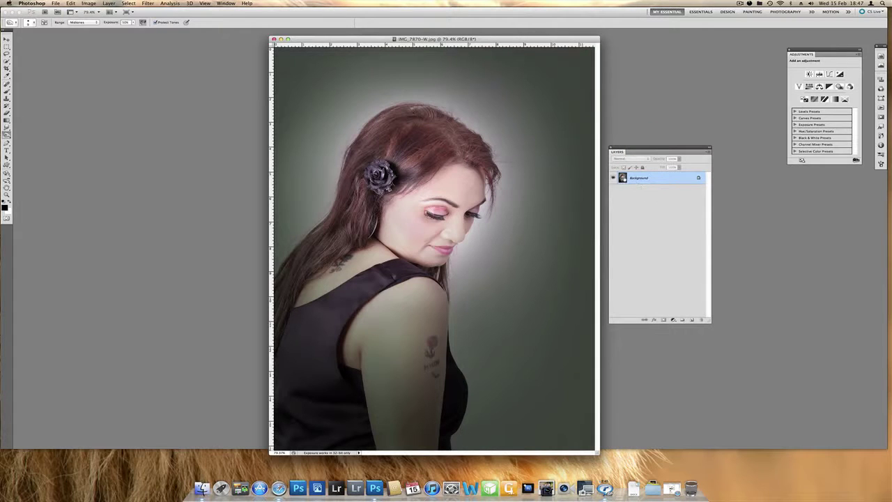
Duplicate the Background layer and open the Alien Skin Exposure 3 Color Film filter on the copy
drag(639, 182, 682, 319)
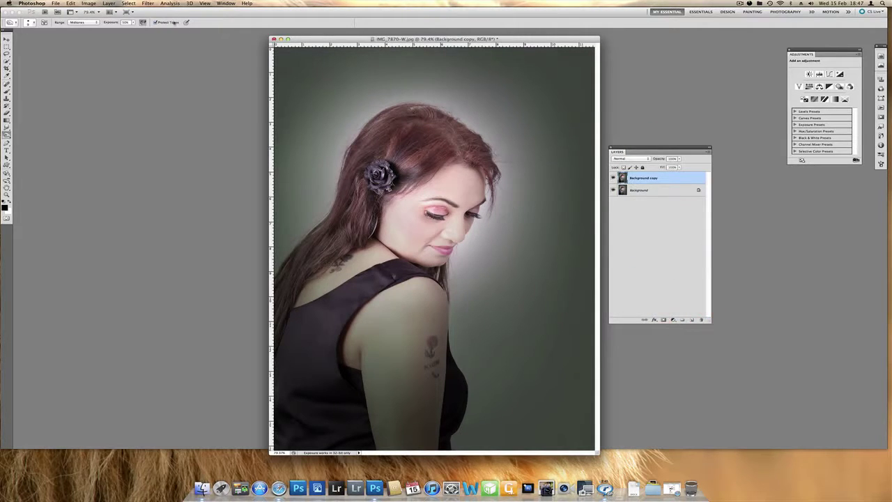
click(148, 3)
mouse_move(207, 154)
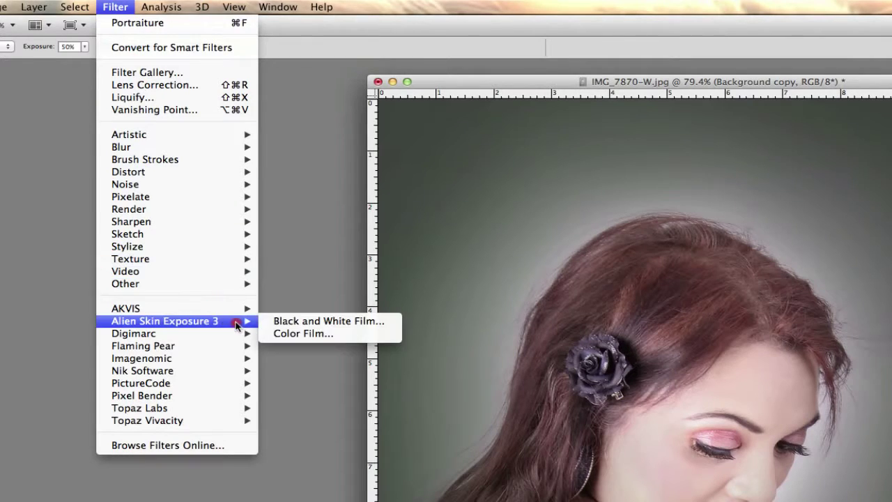
click(279, 334)
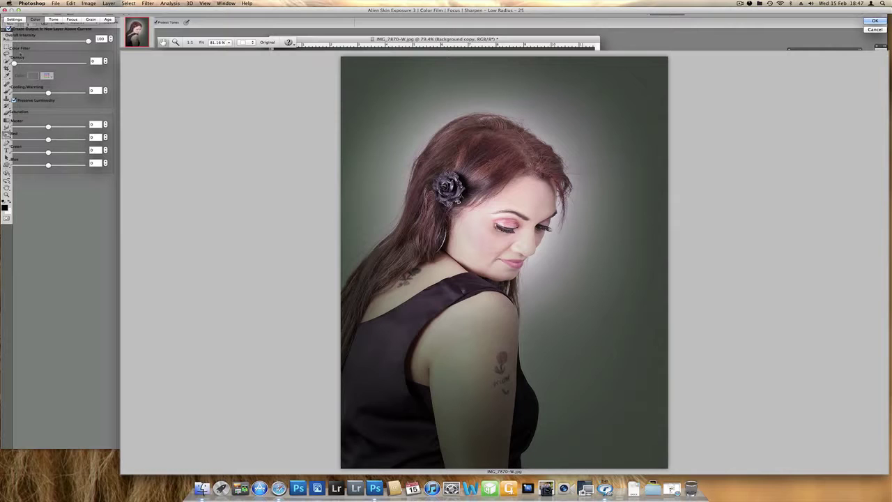
drag(14, 62, 63, 64)
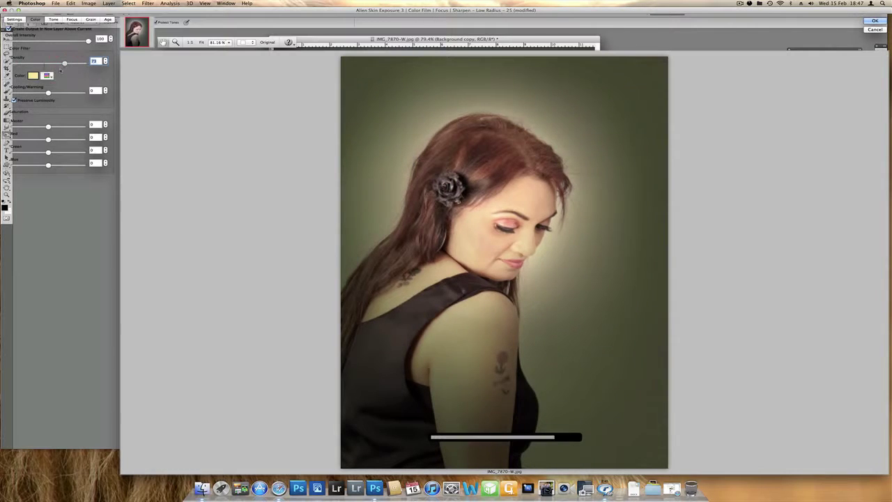
click(47, 75)
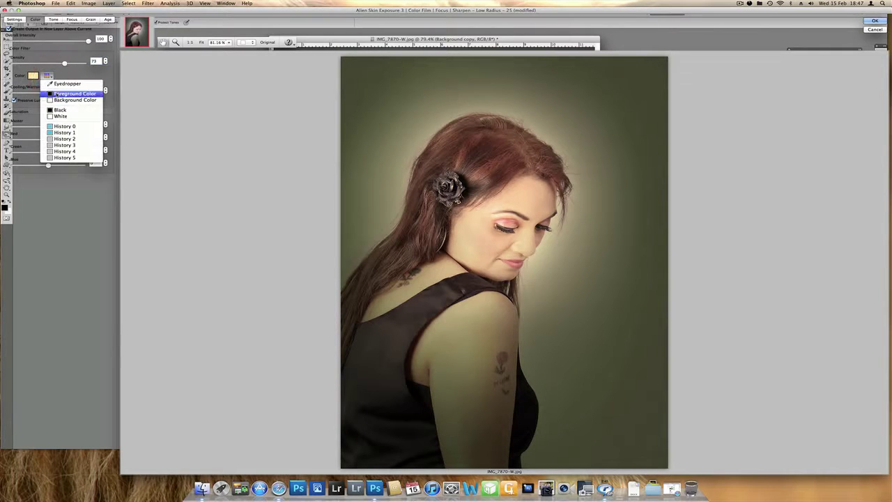
click(55, 129)
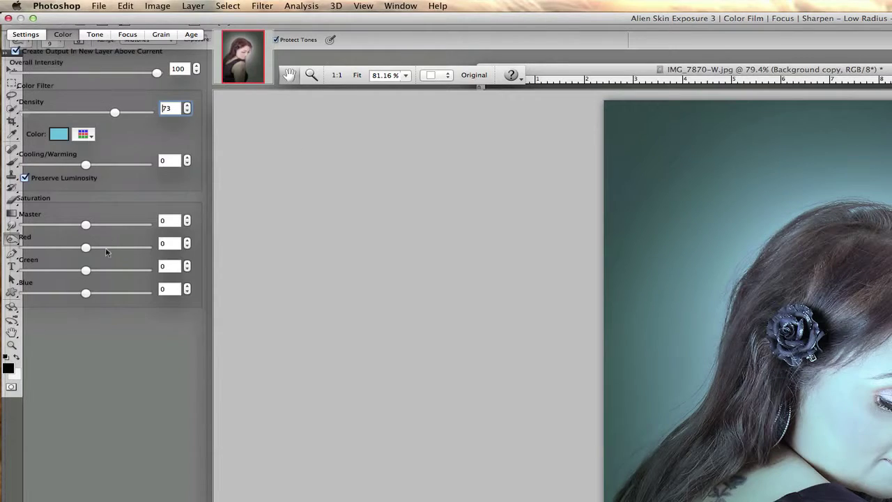
click(28, 36)
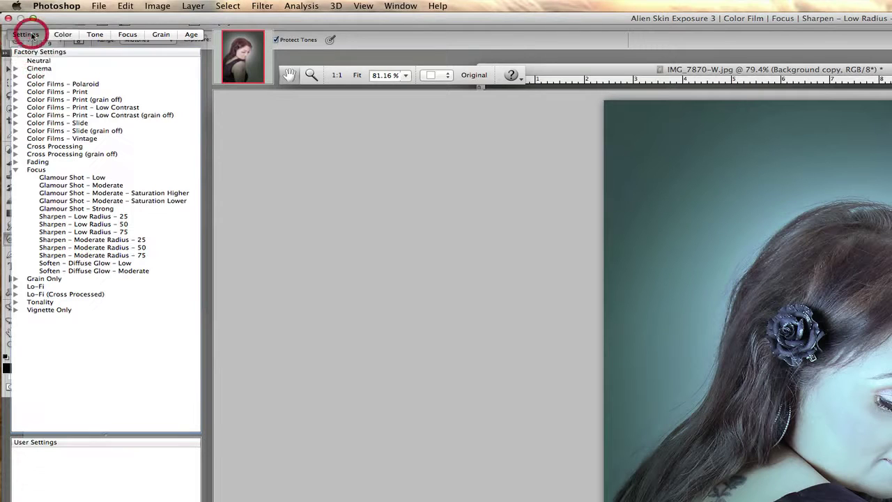
click(107, 218)
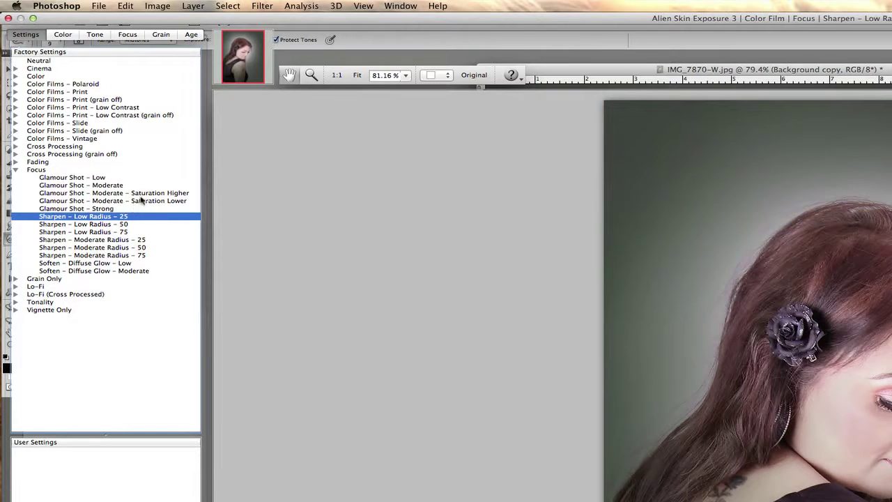
Set the Color Film color filter's density to 82 and choose the light cyan history color
click(63, 35)
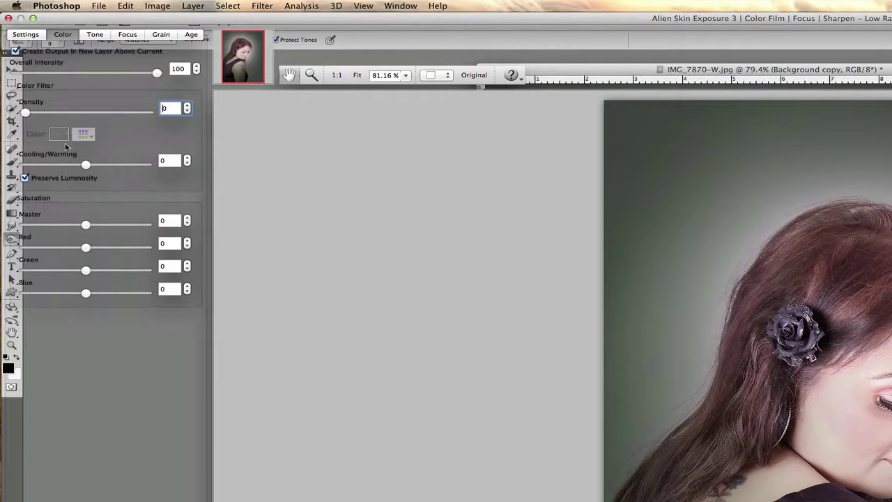
drag(25, 113, 126, 113)
click(86, 134)
click(111, 224)
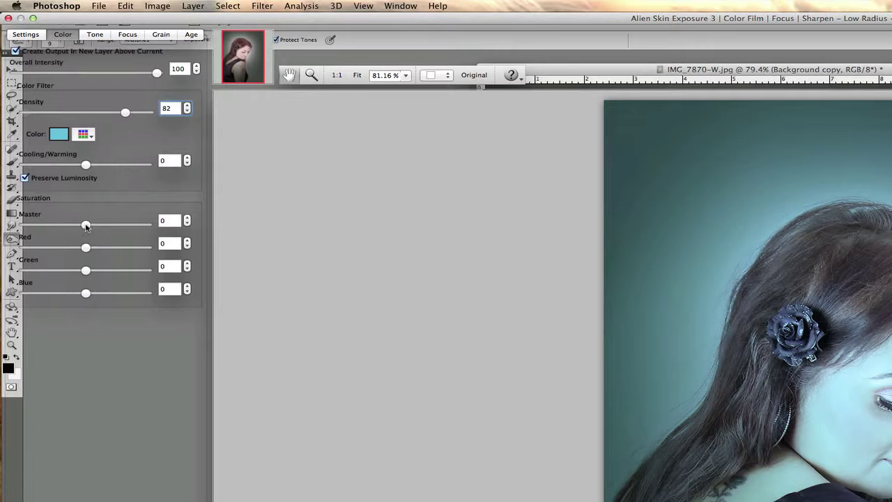
Set the Color Film master saturation to 7 and apply the filter as a new layer
drag(86, 225, 108, 225)
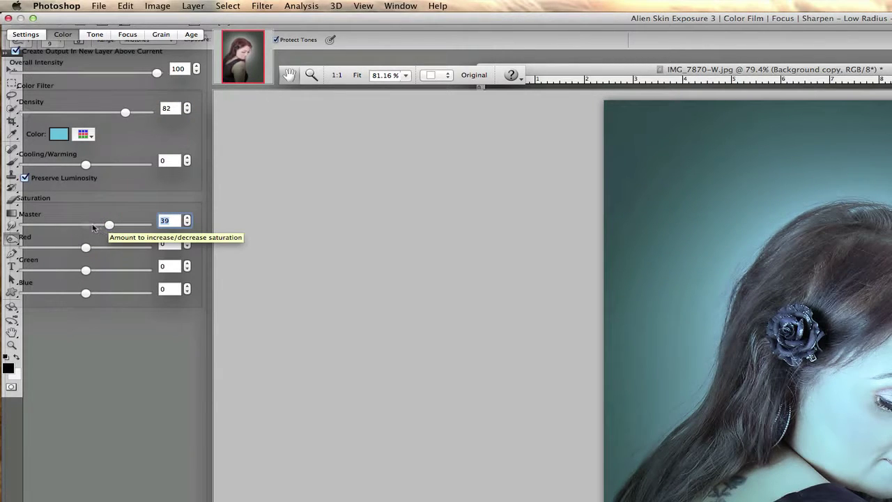
click(89, 226)
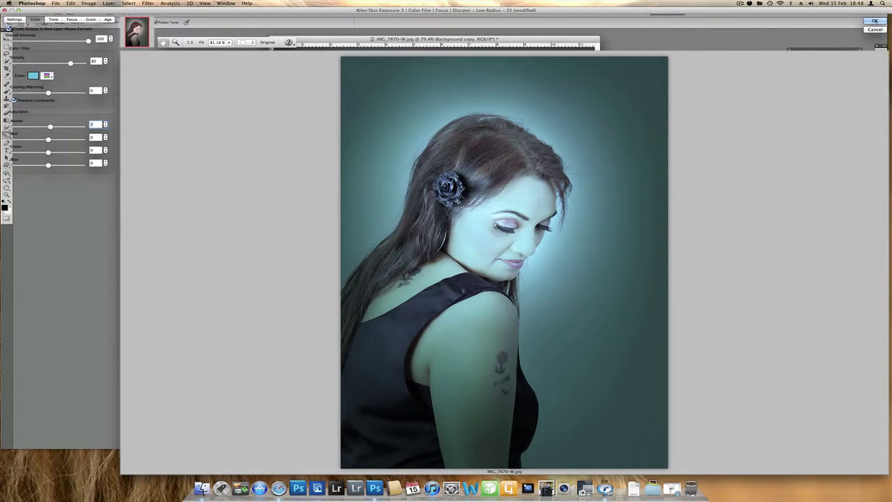
key(Return)
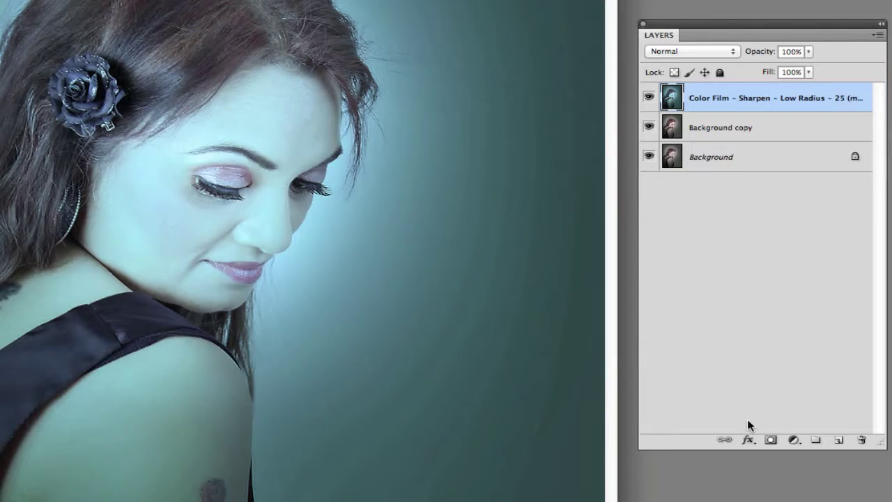
Add a layer mask to the Color Film layer and set the radial Gradient tool to 11% opacity
click(664, 320)
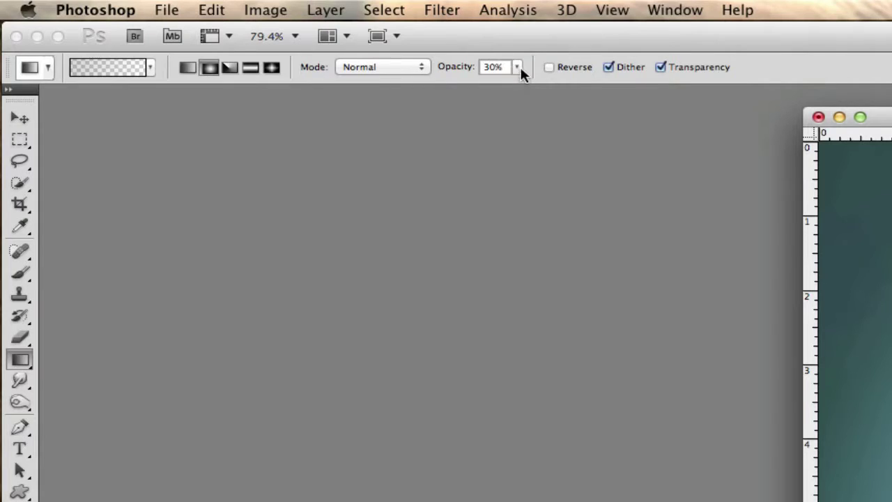
click(517, 67)
drag(500, 87, 486, 84)
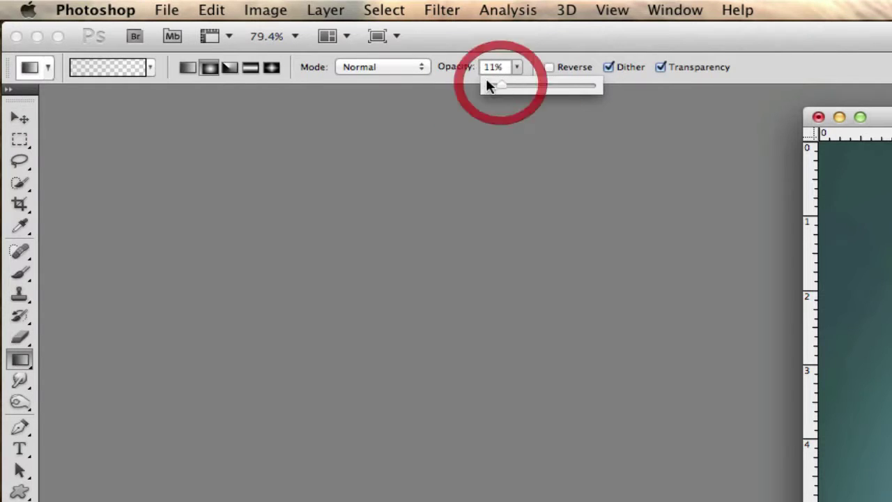
click(147, 68)
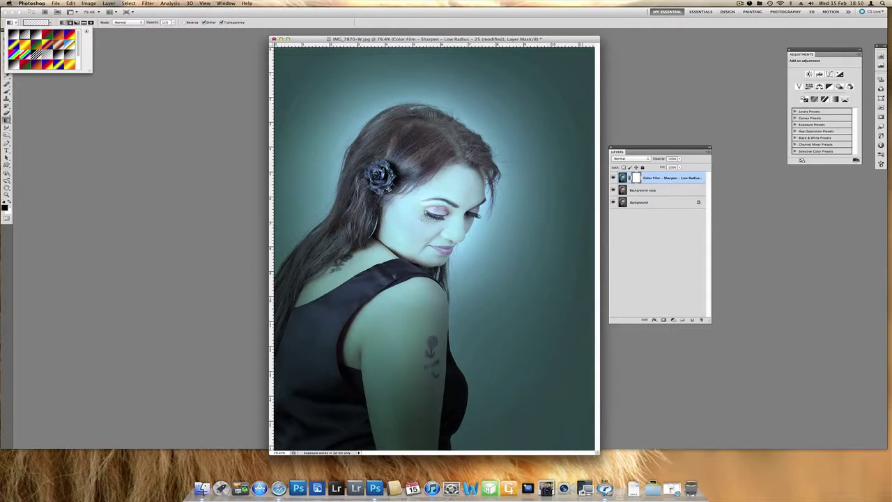
Draw faint radial gradients on the Color Film mask over the face and hair to bring back some original colour
drag(376, 276, 421, 225)
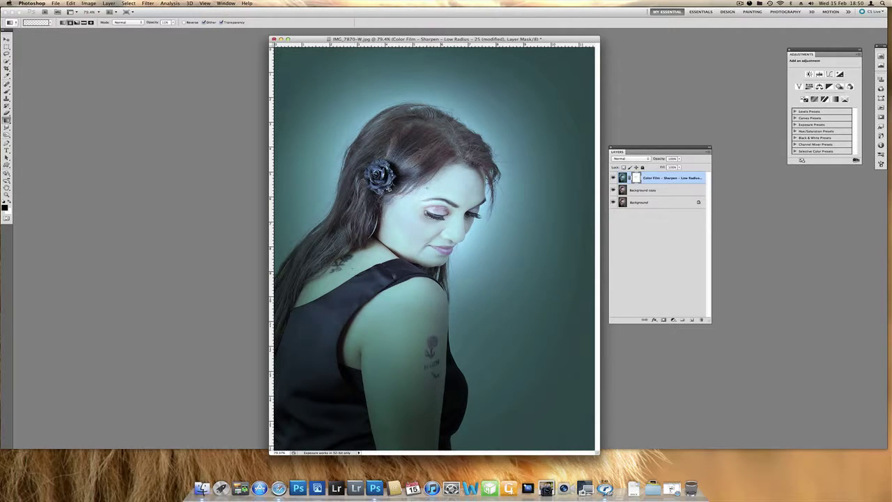
drag(457, 179, 458, 178)
key(x)
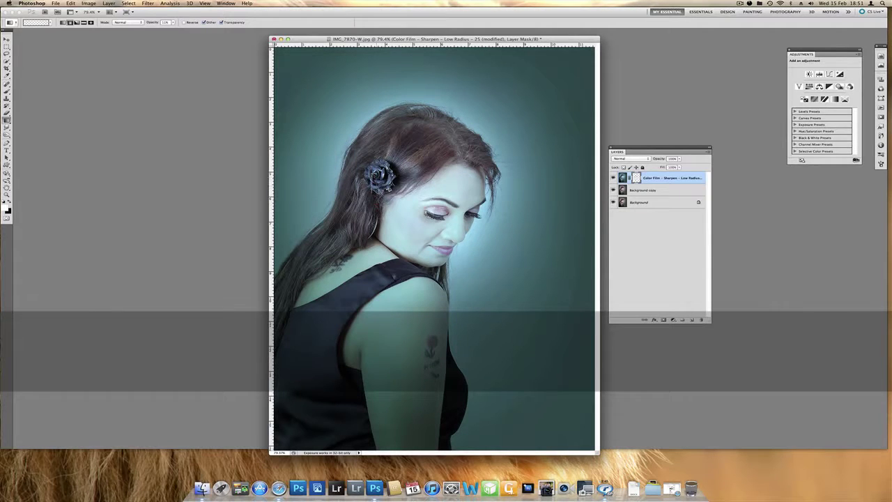
key(x)
key(x)
key(x)
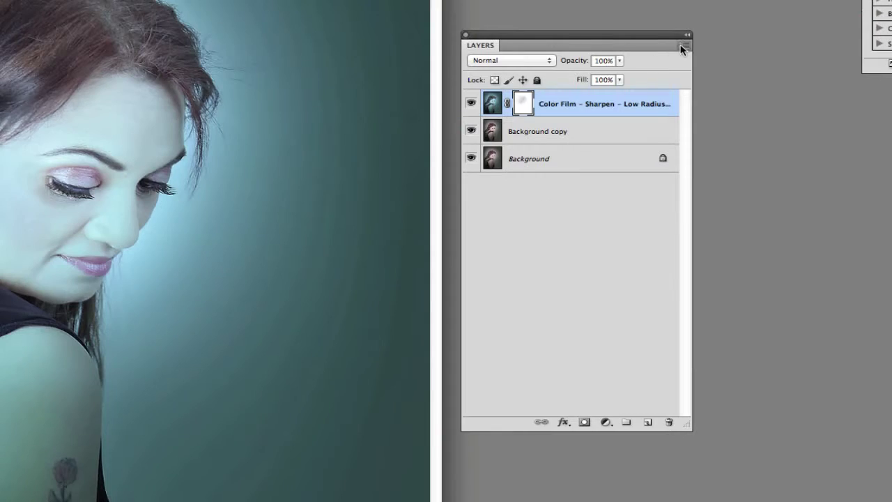
Flatten the cyan-toned portrait into a single Background layer and fit the whole image in view
click(708, 152)
click(704, 373)
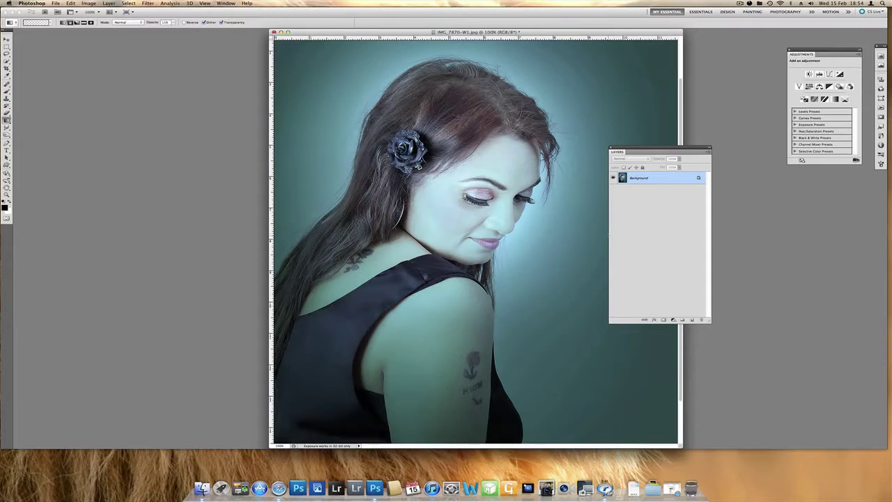
key(super+minus)
drag(532, 33, 563, 40)
key(super+0)
Create a new layer above Background, fill it with black and set its blending mode to Screen
click(691, 320)
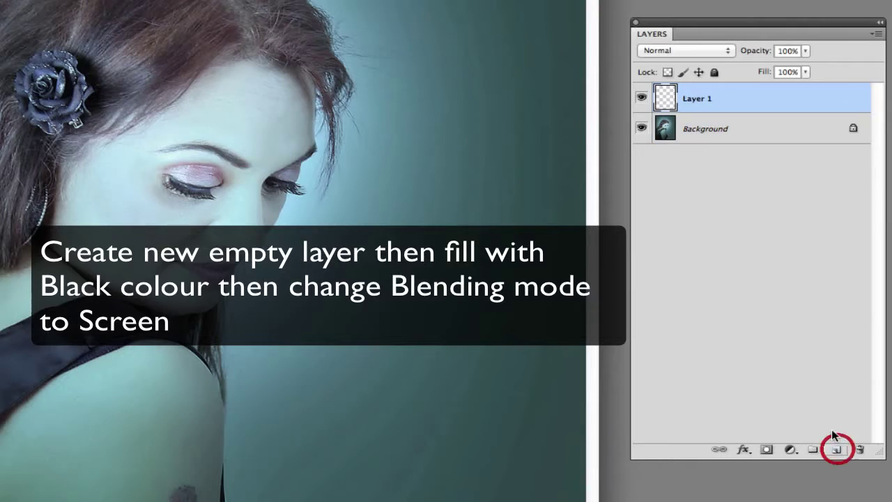
click(679, 104)
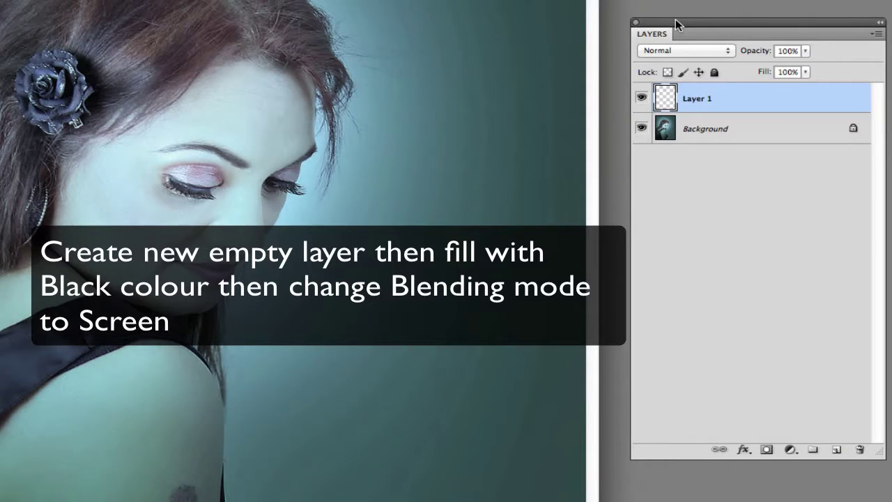
key(alt+BackSpace)
click(693, 52)
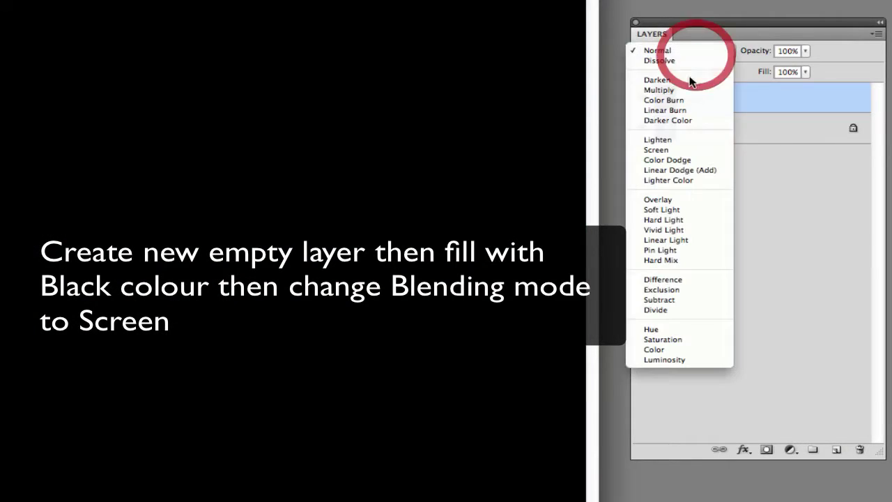
click(675, 150)
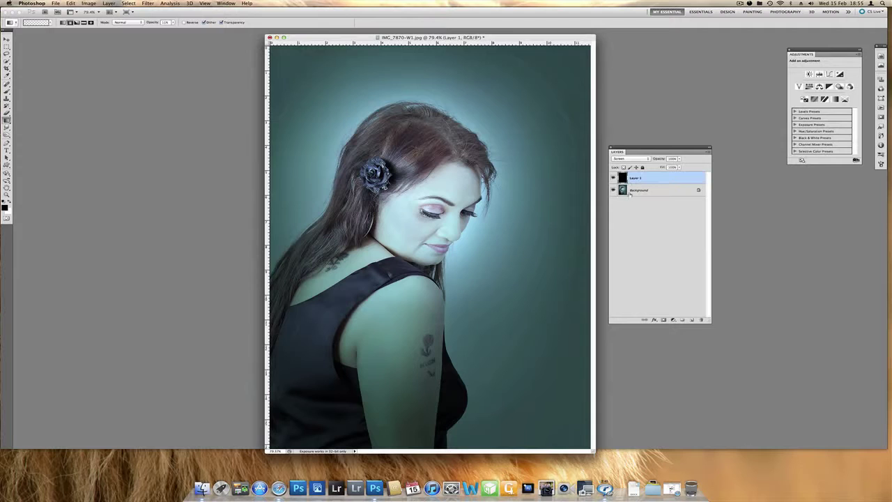
Duplicate the Background layer beneath Layer 1 and add a layer mask to the pattern-overlaid Layer 1
drag(666, 129, 836, 449)
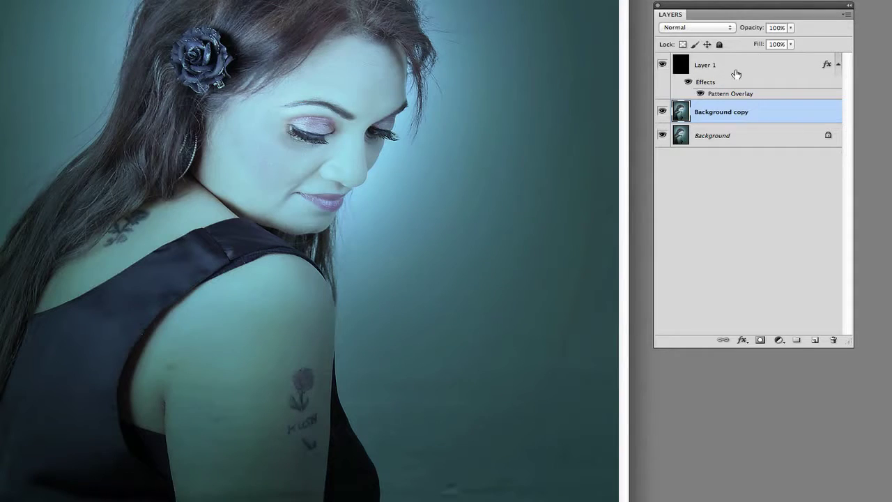
click(652, 179)
click(762, 340)
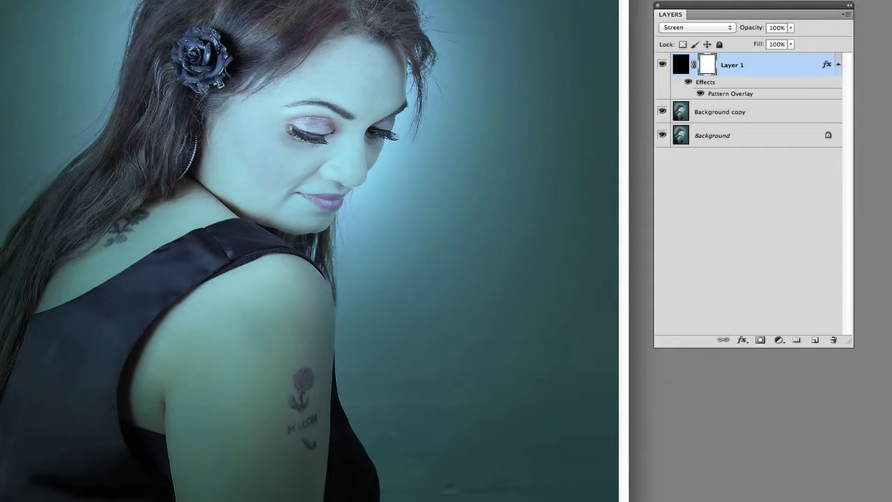
Draw repeated radial gradients on Layer 1's mask over the arm, shoulder, face and hair to hide the pattern texture there
drag(140, 500, 185, 496)
key(g)
drag(241, 393, 249, 342)
drag(191, 327, 190, 446)
drag(249, 254, 275, 188)
drag(264, 293, 305, 238)
drag(307, 199, 377, 113)
drag(235, 198, 323, 76)
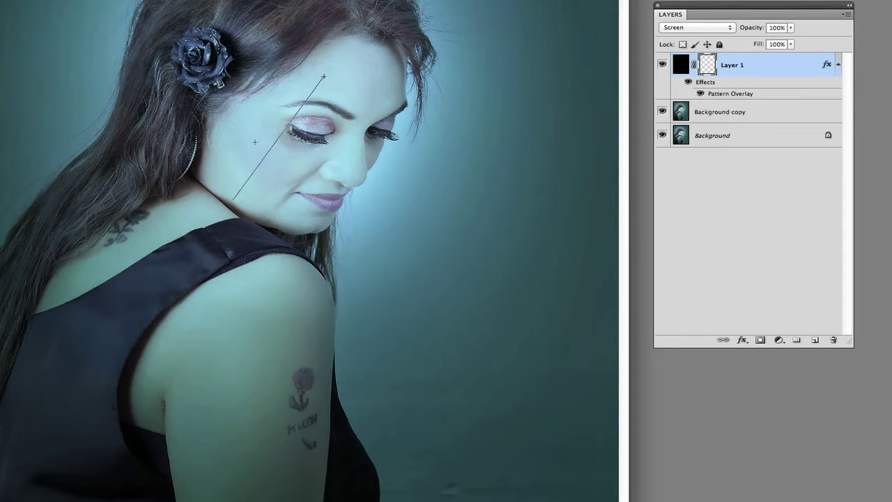
drag(167, 238, 264, 56)
drag(241, 95, 240, 94)
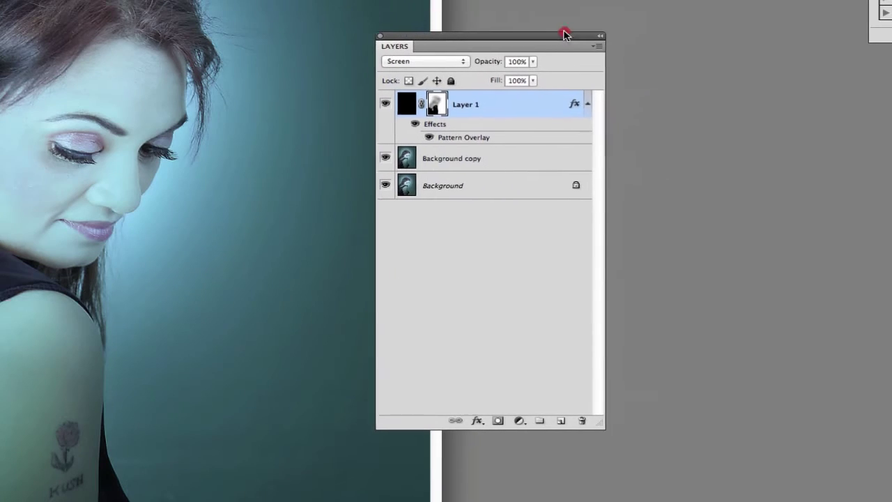
Flatten the image into a single Background layer, move the Layers panel off the portrait and collapse the Adjustments panel
click(846, 14)
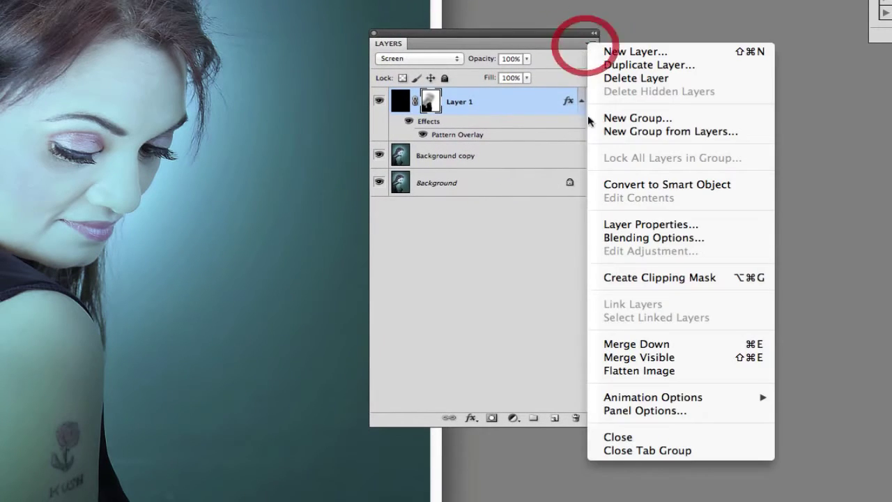
click(621, 370)
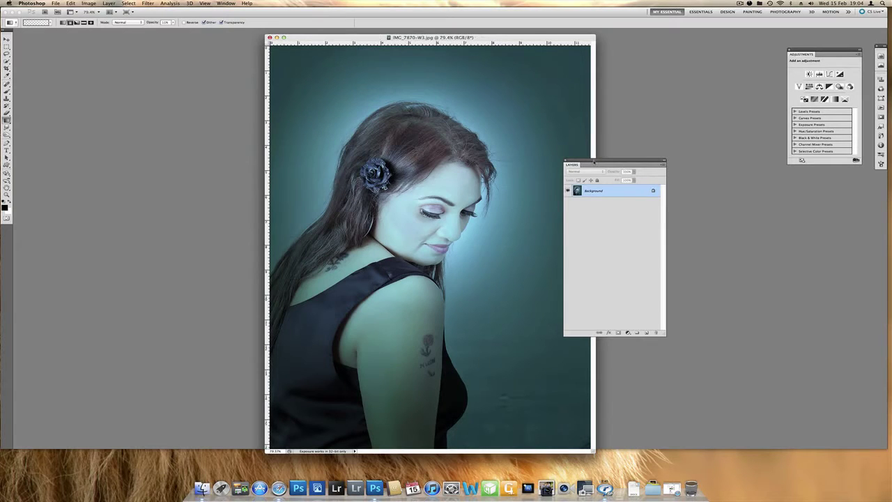
drag(596, 163, 807, 183)
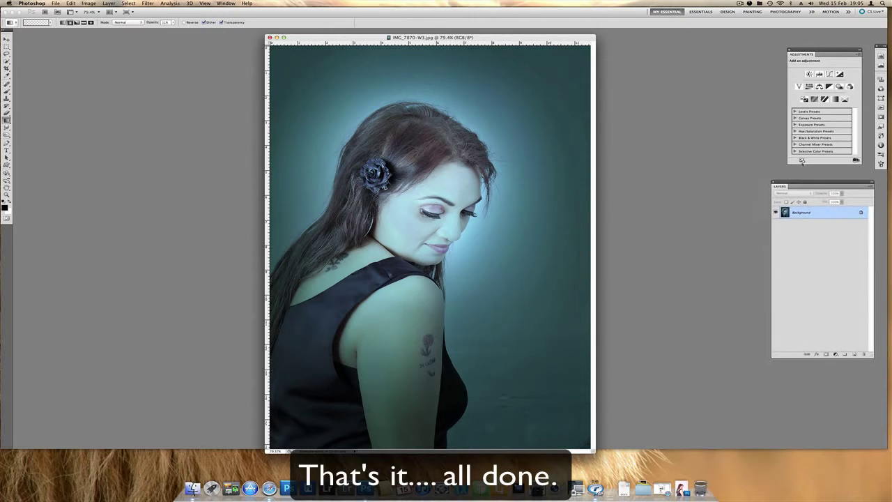
drag(836, 49, 841, 50)
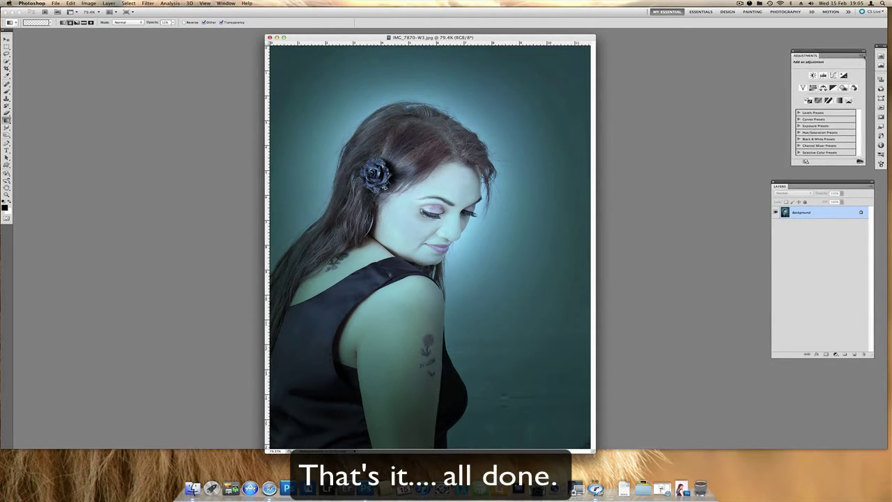
click(864, 51)
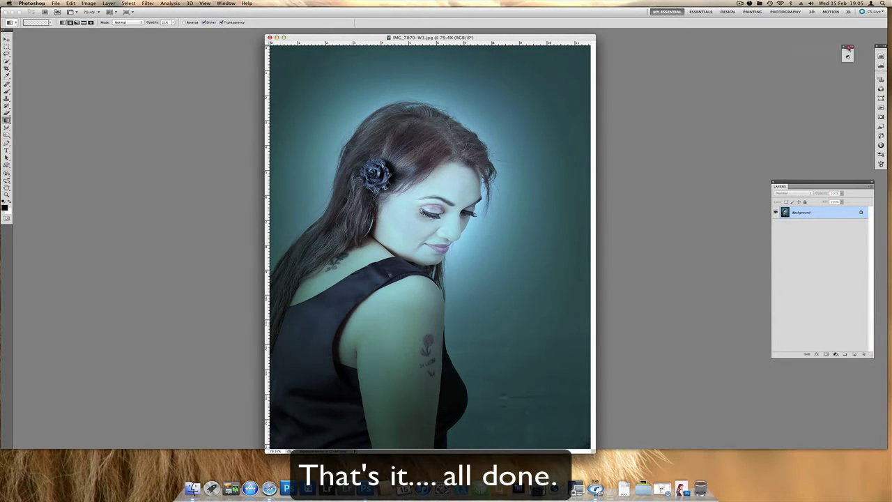